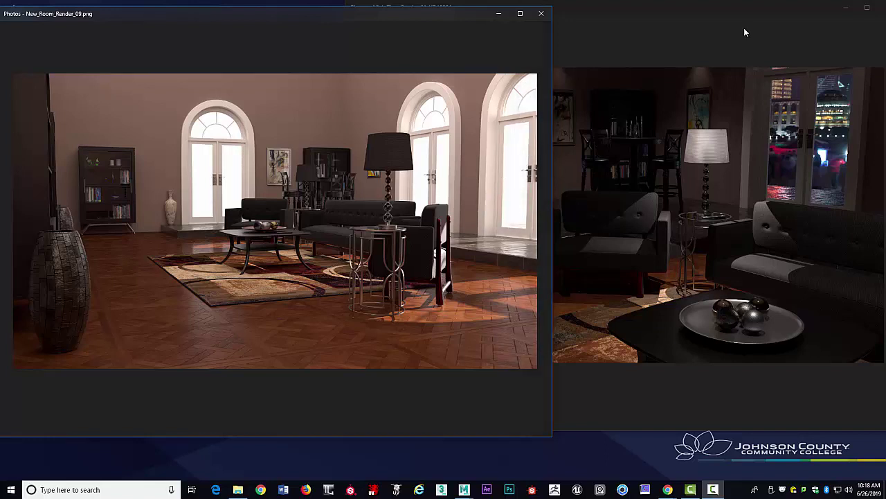
Arrange the daytime New_Room_Render_09.png and the NightTime_Render_01_HD1080.jpg render side by side to compare their lighting.
click(696, 38)
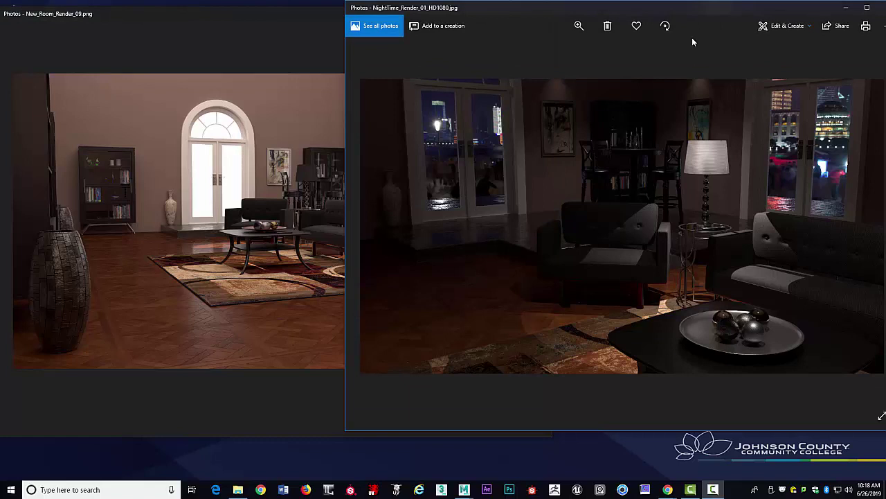
drag(695, 8, 605, 8)
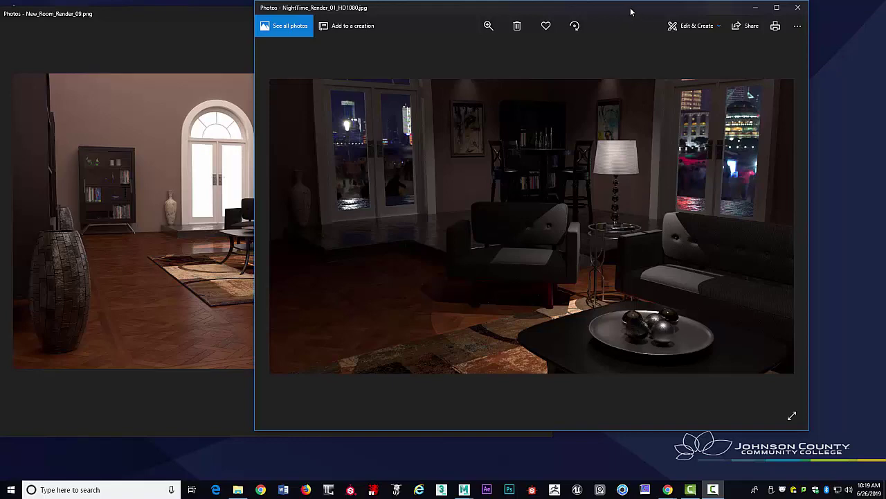
drag(631, 11, 786, 20)
drag(261, 21, 232, 14)
drag(619, 16, 544, 9)
click(221, 21)
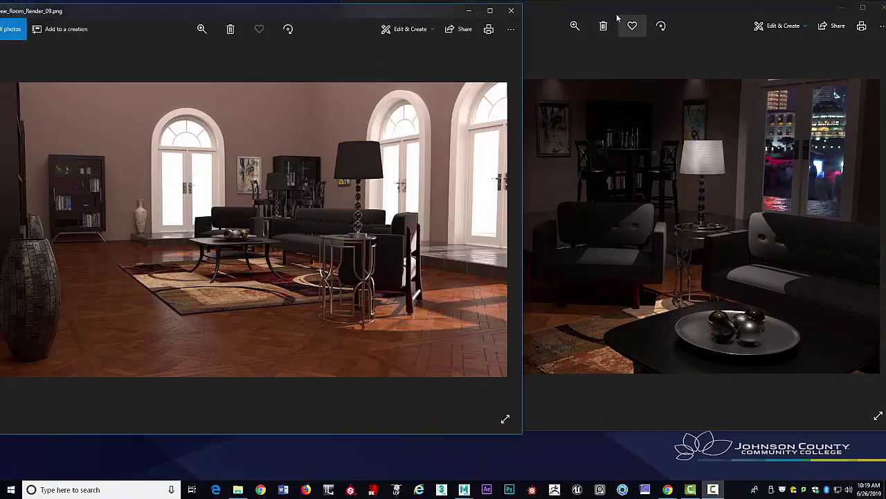
drag(395, 10, 389, 12)
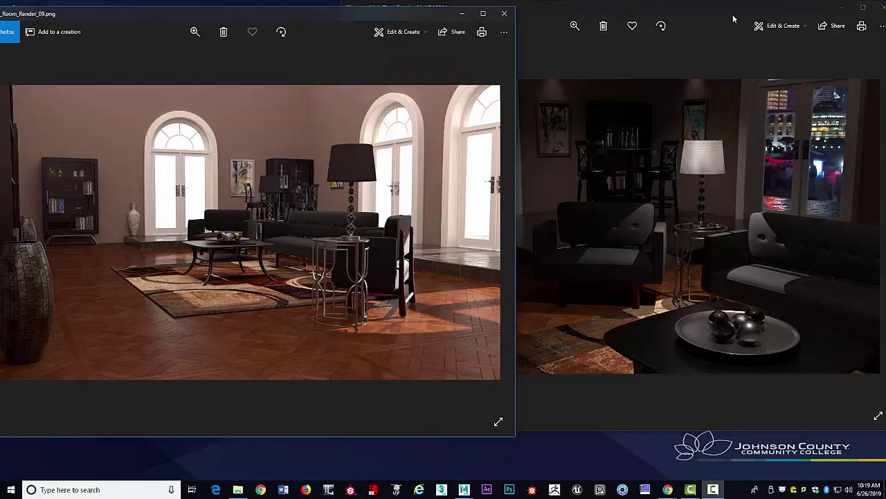
Close both the daytime and the nighttime render images.
click(504, 13)
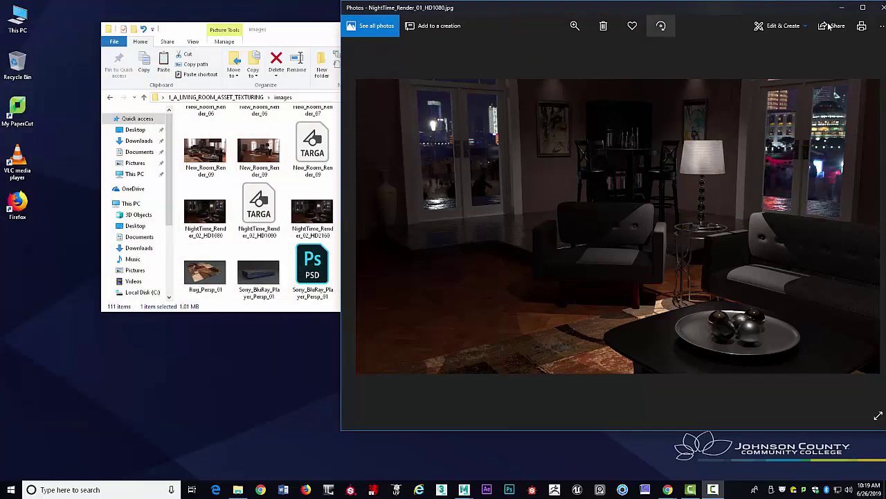
drag(807, 8, 758, 11)
click(837, 10)
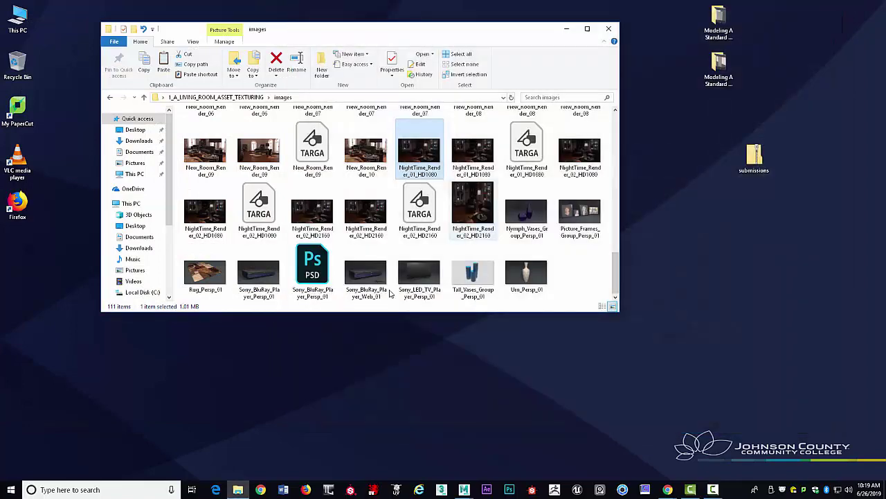
Switch to the Autodesk Maya 2018 nighttime scene and cancel the student version save notice.
click(464, 490)
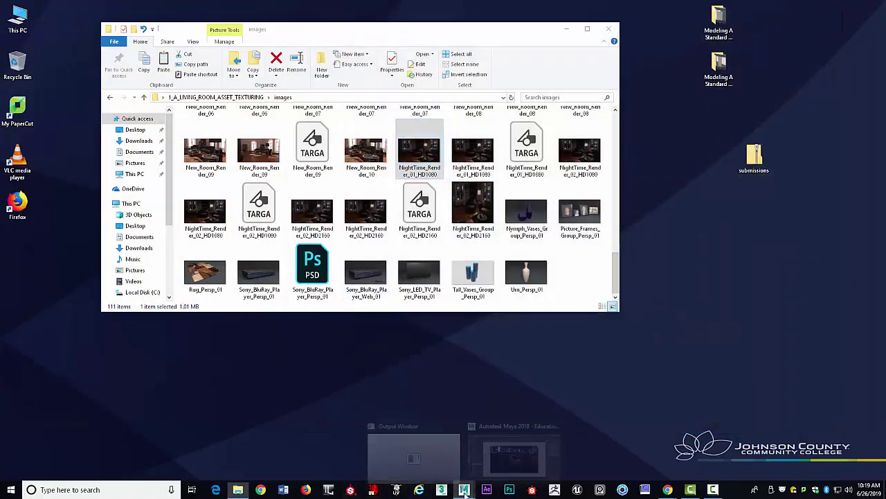
click(513, 454)
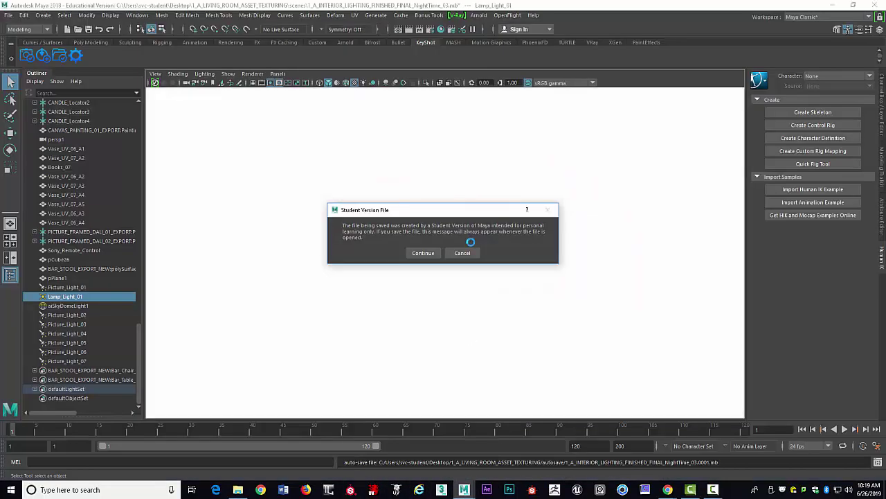
click(466, 253)
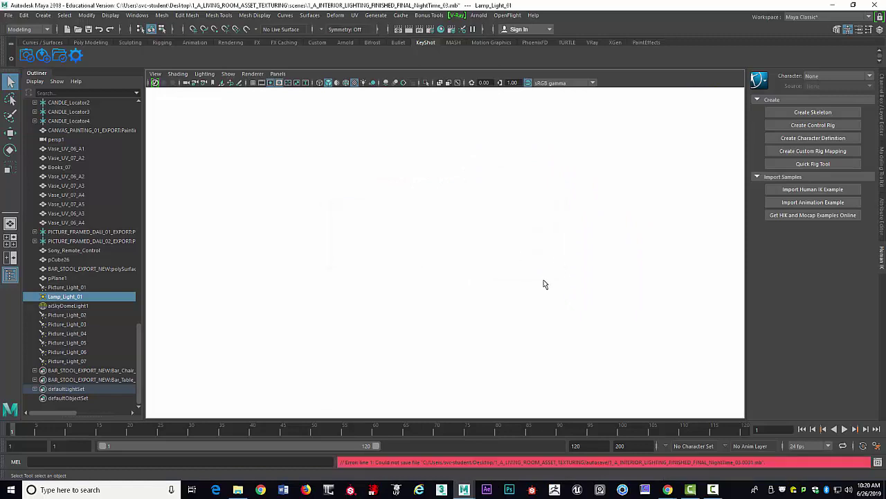
Select the Arnold sky dome light surrounding the room and open its aiSkyDomeLightShape1 attributes.
click(595, 356)
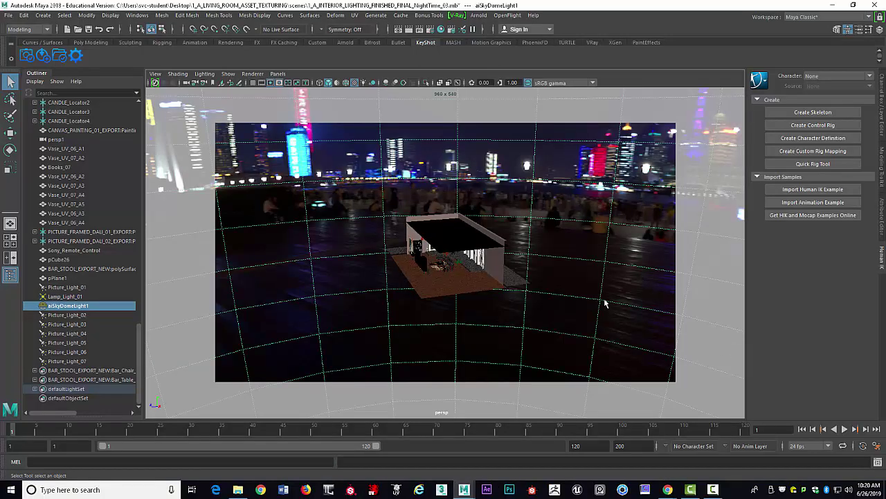
alt+drag(567, 288, 593, 277)
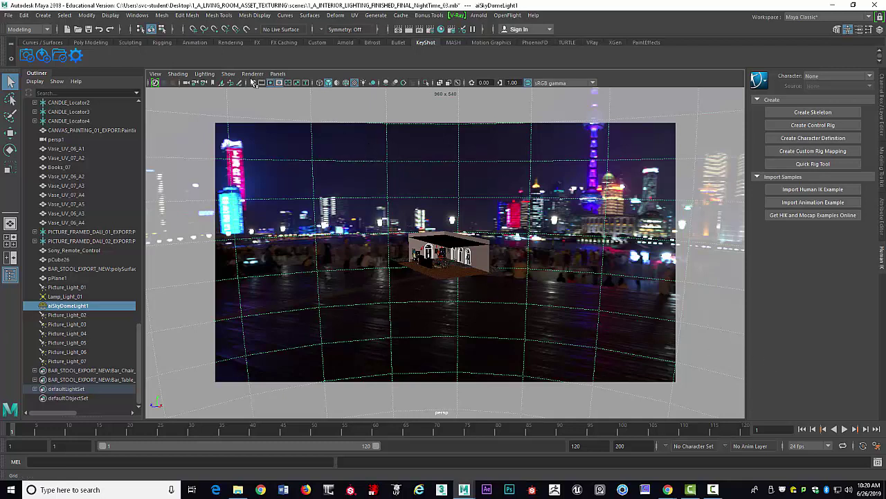
click(345, 42)
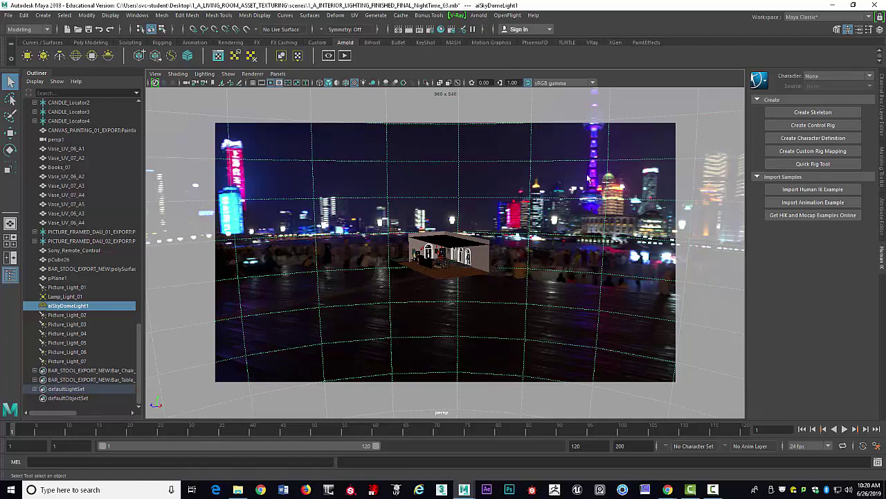
key(ctrl+a)
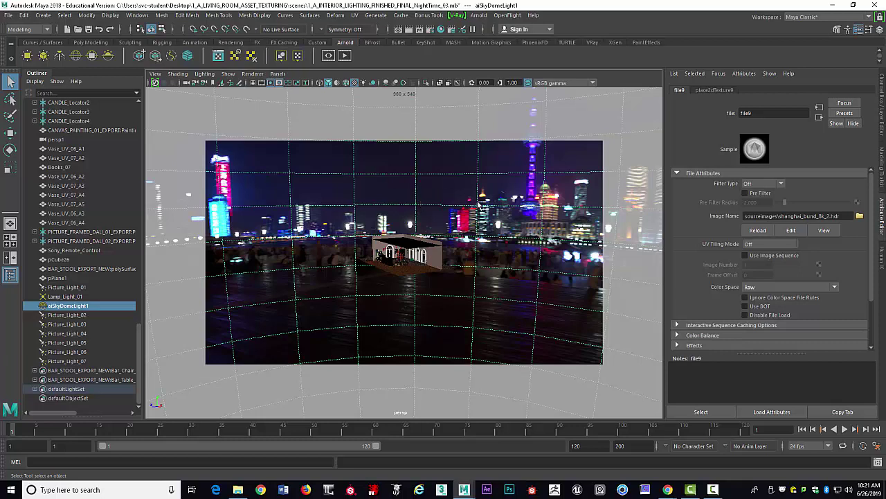
scroll(422, 199, down, 3)
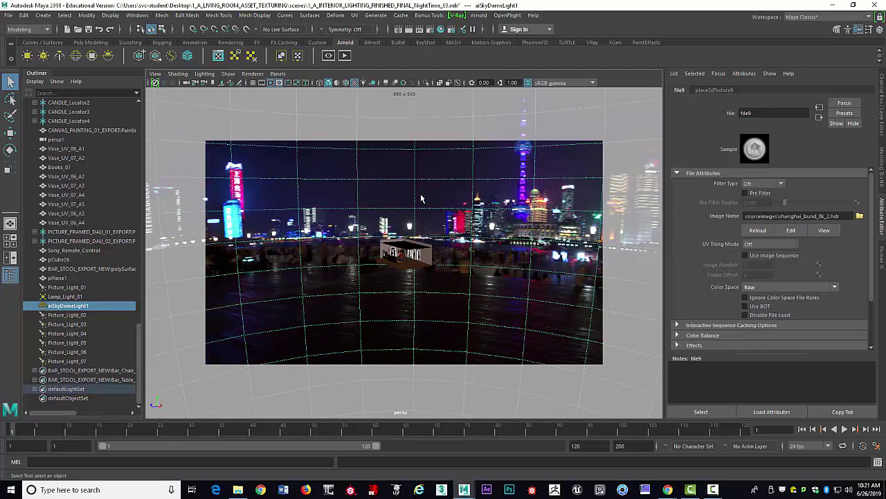
scroll(422, 199, up, 3)
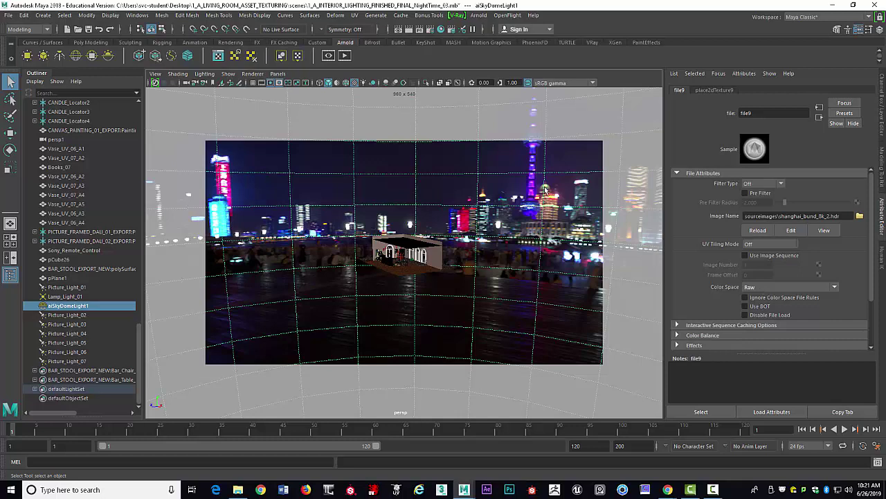
drag(497, 183, 524, 233)
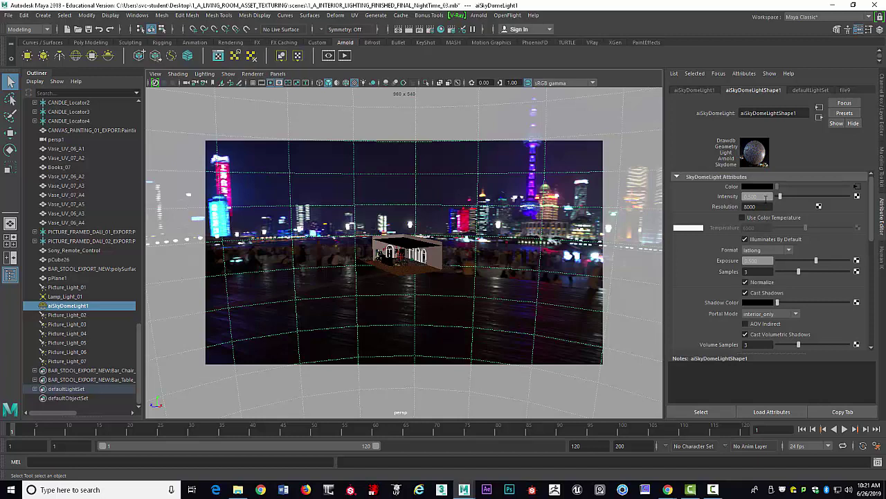
Set the sky dome light's intensity to 0 and its exposure to 0.
drag(765, 197, 741, 201)
text(0)
key(Return)
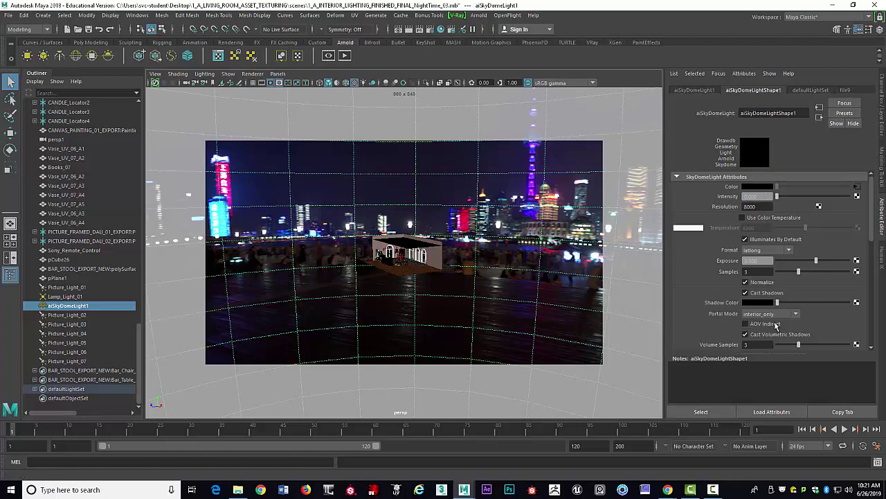
drag(763, 261, 741, 267)
text(0)
key(Return)
Examine the sky dome light's resolution, samples, shadow color, volume samples and camera visibility settings.
click(760, 206)
scroll(800, 224, down, 2)
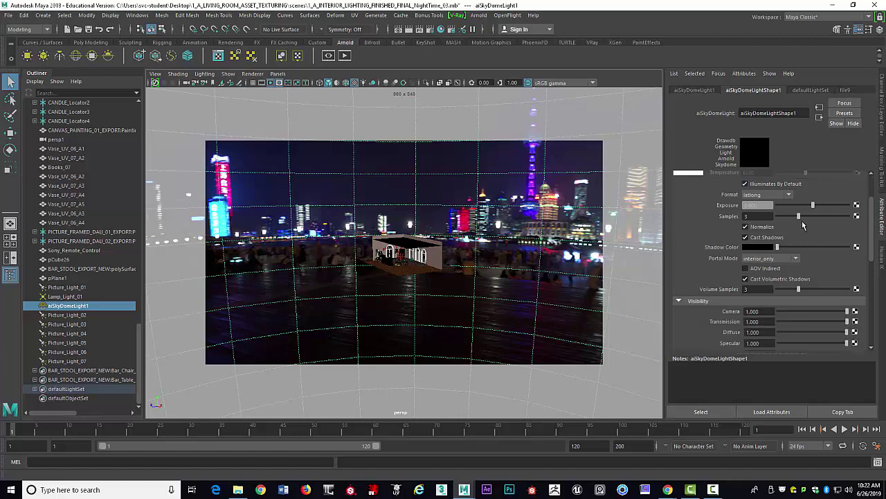
scroll(802, 221, up, 1)
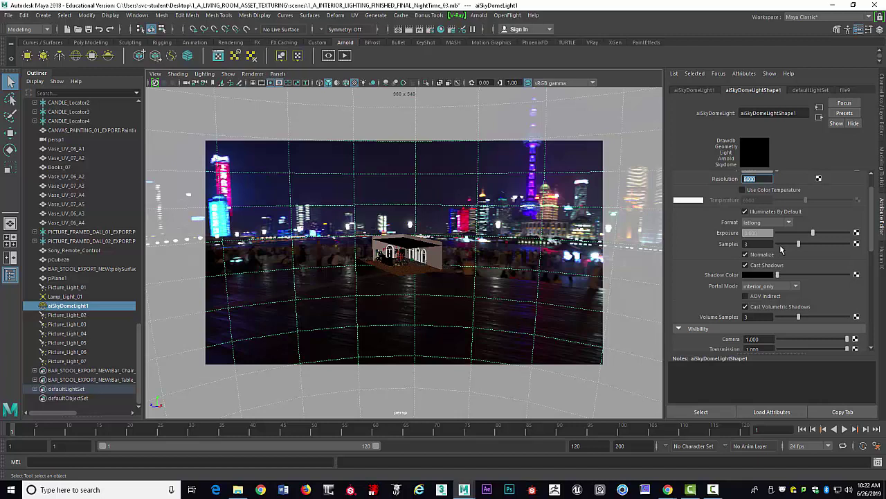
scroll(779, 250, down, 1)
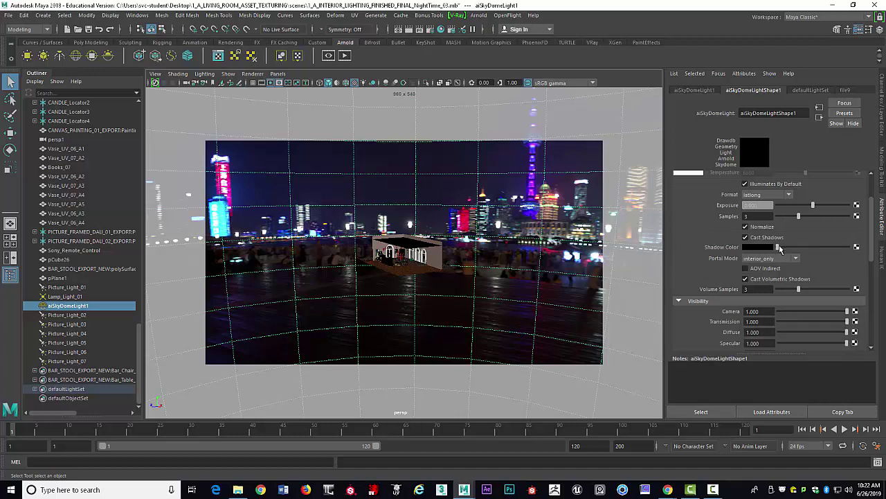
scroll(780, 250, down, 1)
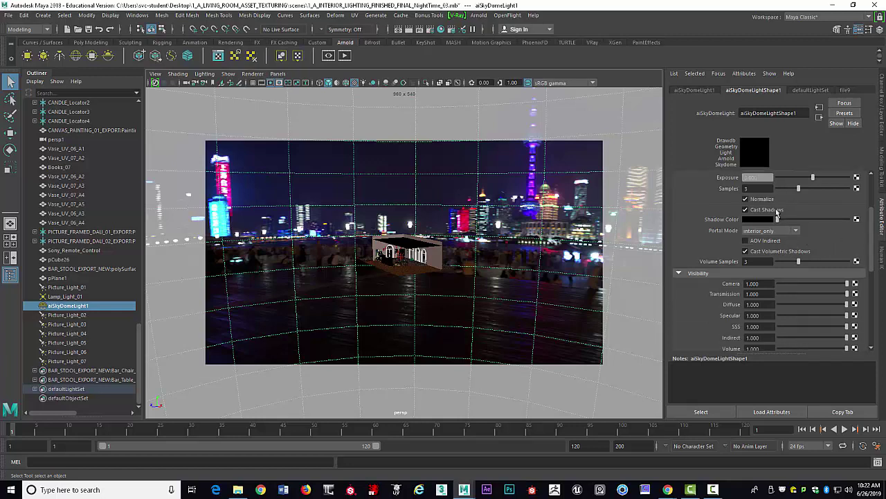
double_click(757, 188)
scroll(760, 188, up, 1)
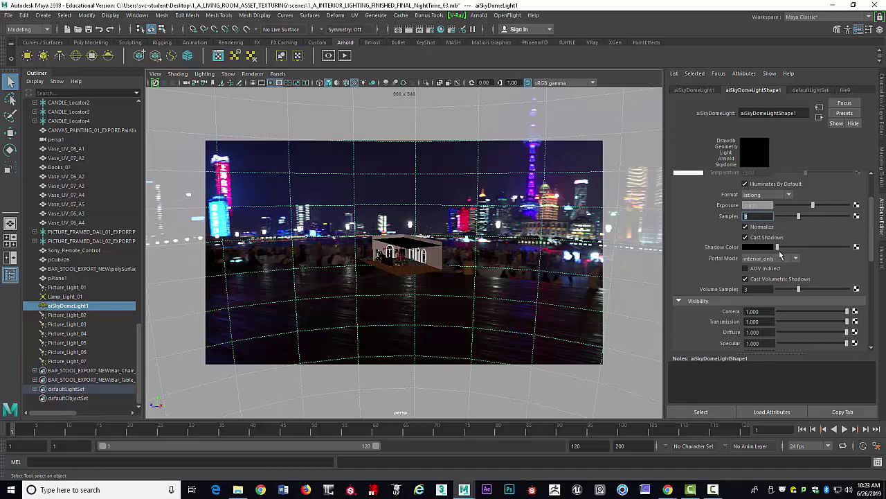
mouse_move(777, 247)
mouse_down()
mouse_move(793, 248)
mouse_move(777, 250)
mouse_up()
drag(778, 251, 776, 249)
scroll(813, 265, down, 2)
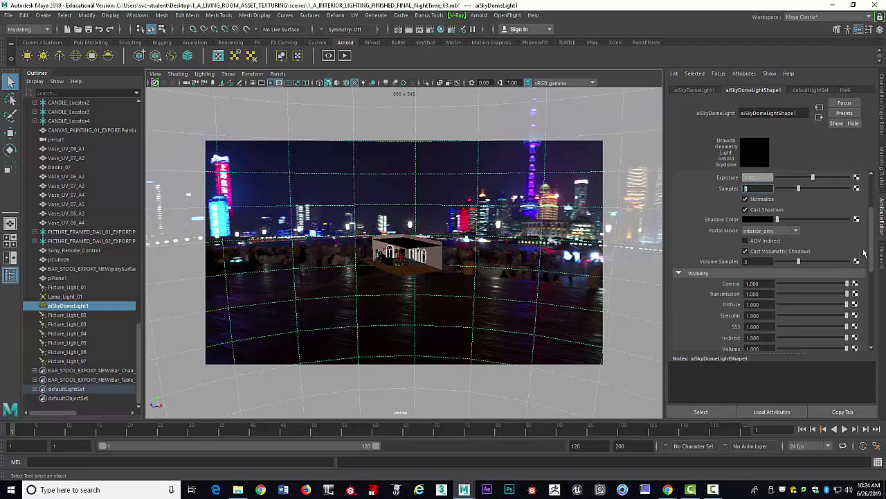
click(767, 262)
text(1)
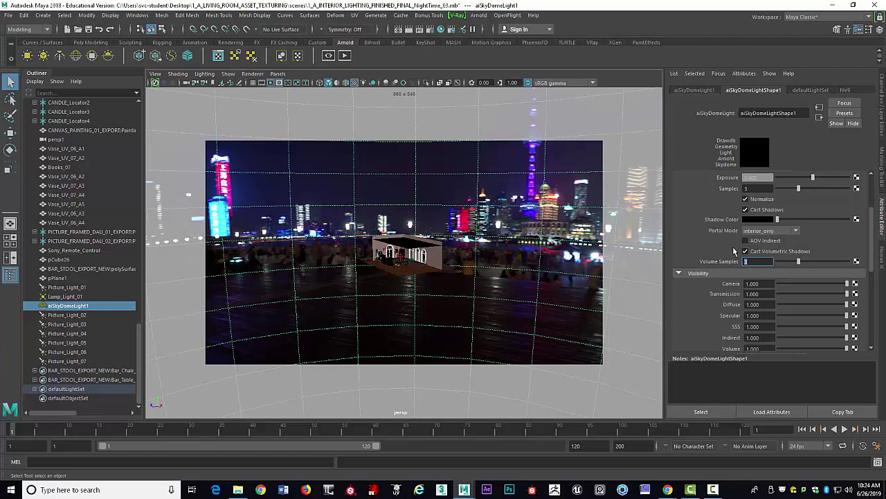
scroll(831, 257, down, 1)
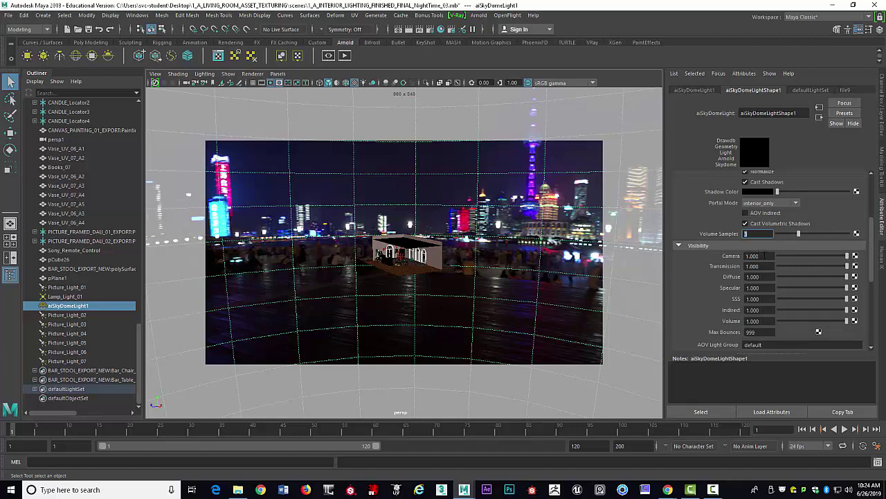
click(752, 255)
Examine the night city environment image on the sky dome from inside the room and from outside it.
scroll(552, 207, up, 15)
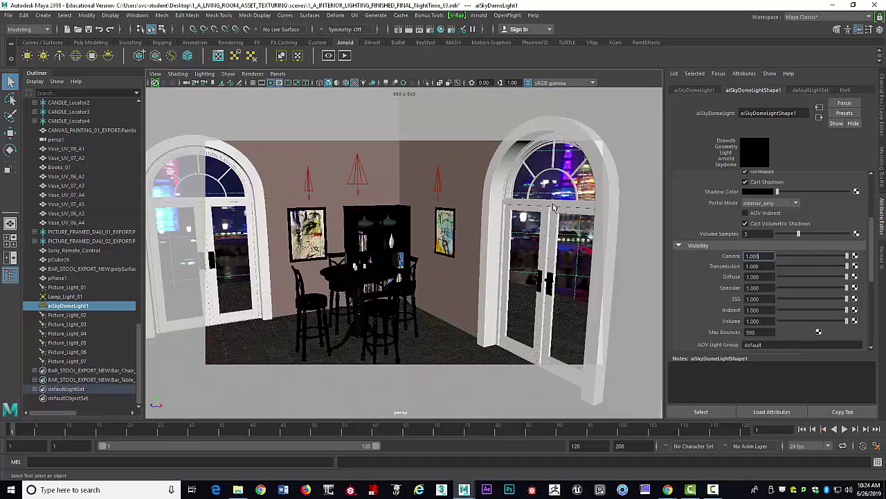
scroll(553, 207, up, 10)
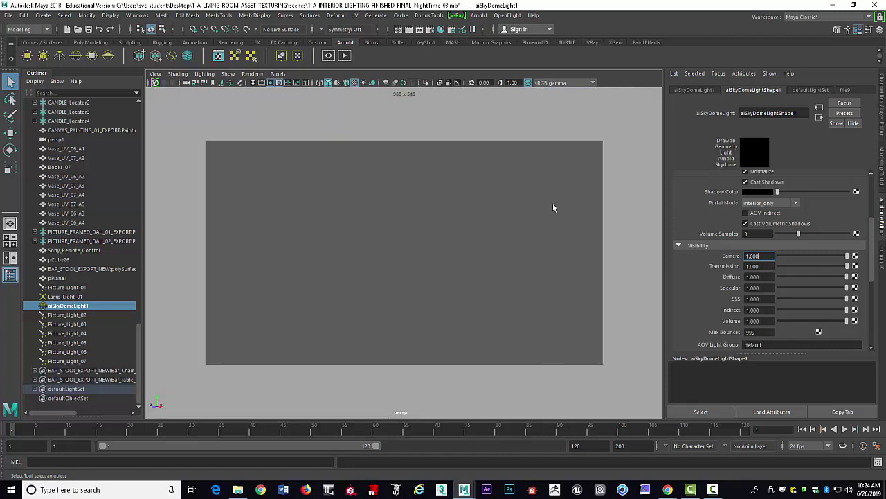
scroll(553, 208, down, 10)
scroll(553, 208, up, 10)
scroll(553, 208, down, 5)
scroll(552, 207, down, 10)
scroll(553, 207, up, 10)
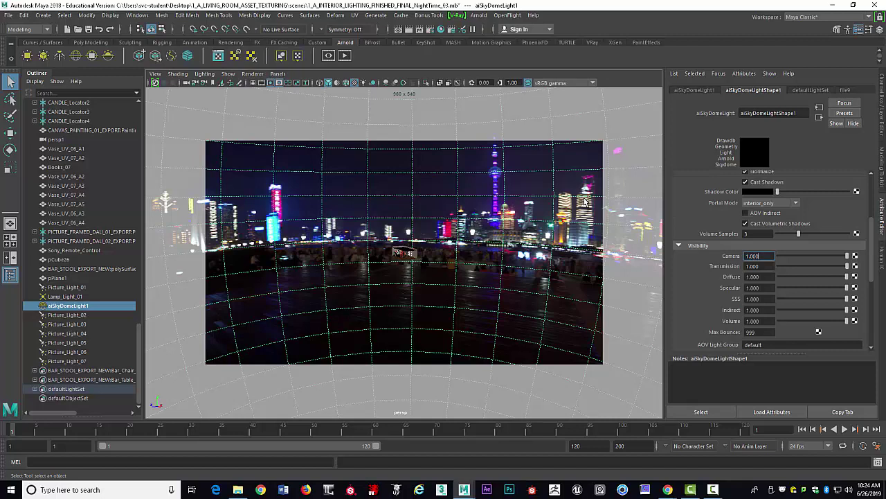
scroll(551, 232, up, 5)
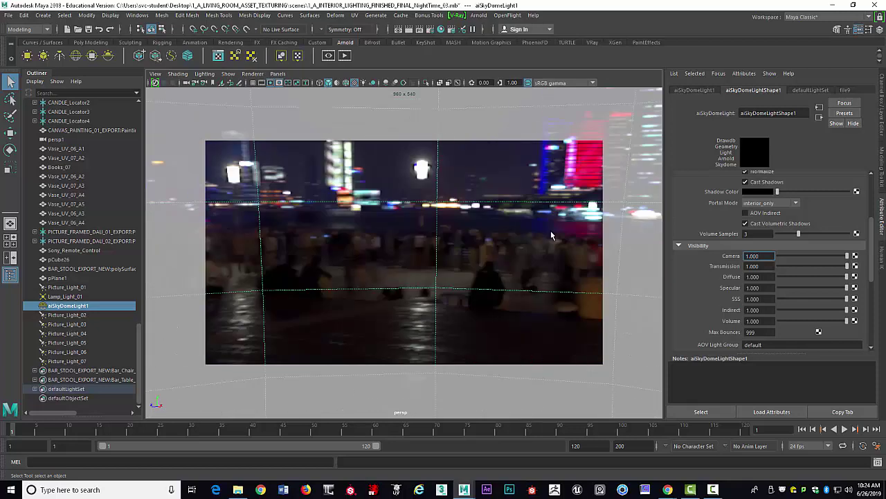
scroll(551, 232, down, 3)
scroll(551, 232, up, 5)
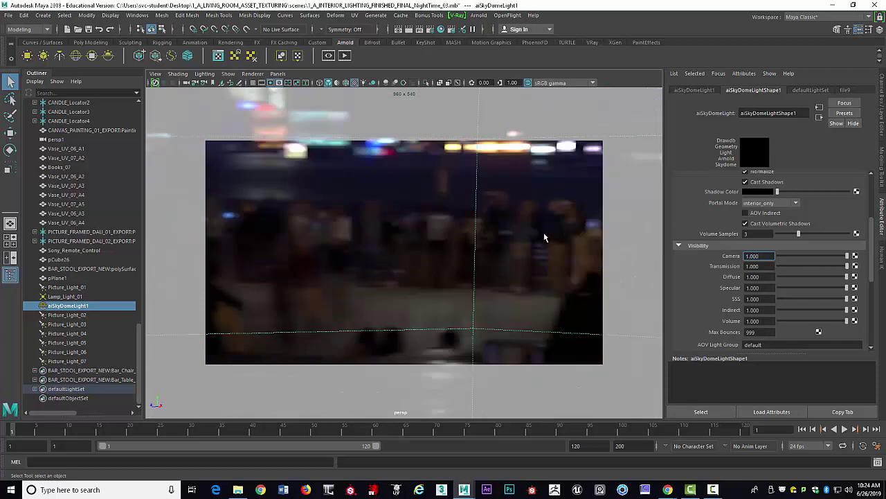
alt+drag(545, 233, 485, 290)
scroll(443, 293, down, 3)
scroll(443, 293, down, 3)
scroll(515, 254, up, 3)
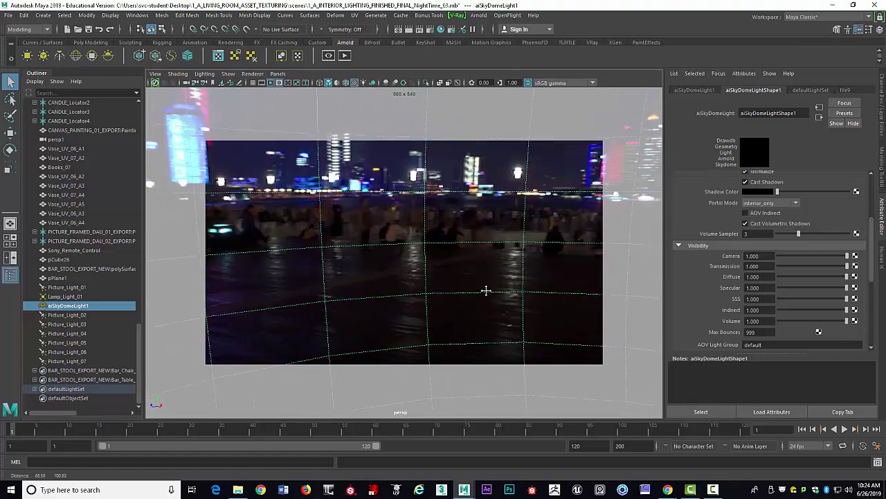
scroll(485, 290, down, 6)
key(f)
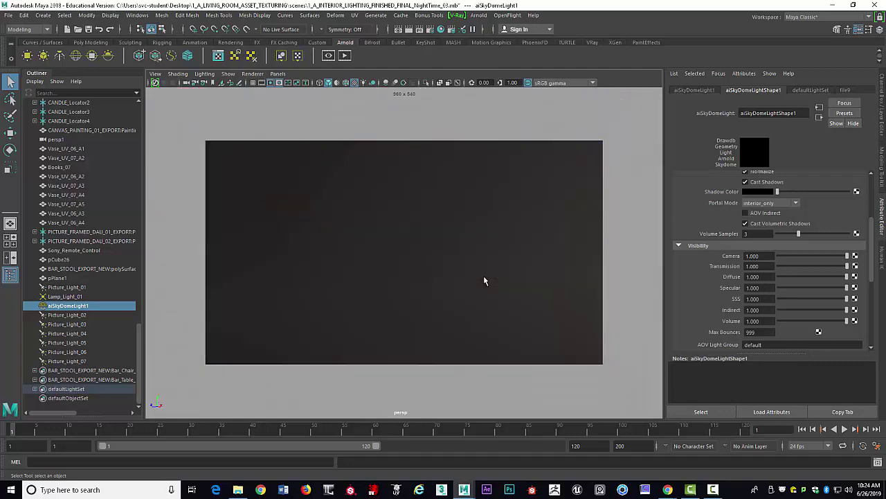
scroll(483, 277, up, 3)
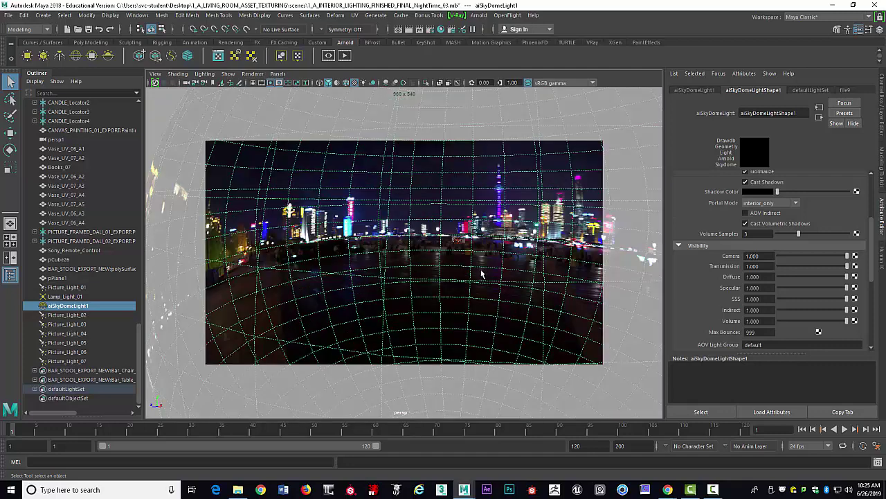
Select the ceiling plane pPlane1 and frame the view on the room.
click(464, 243)
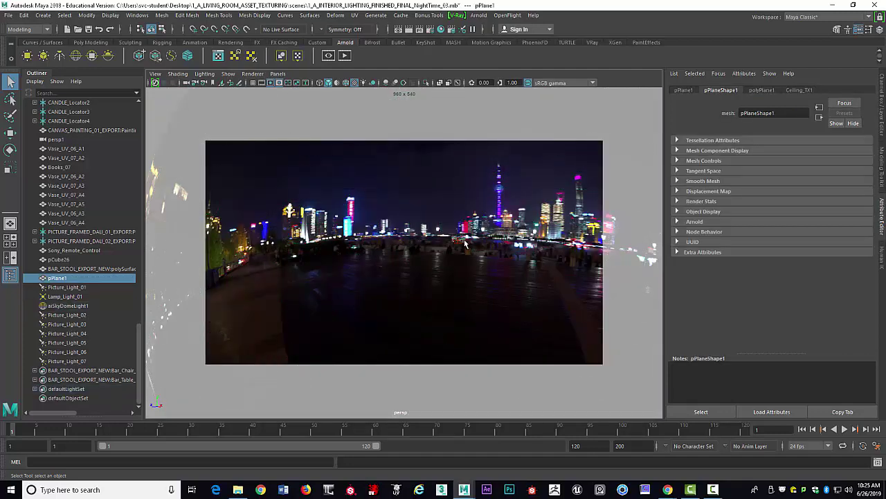
key(f)
scroll(454, 277, down, 5)
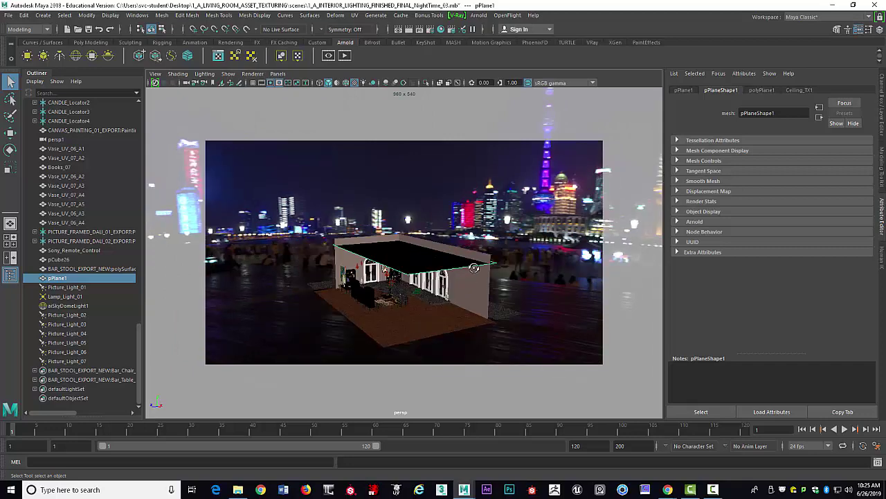
Select the sky dome light around the room and review its intensity, resolution, exposure and visibility settings.
alt+drag(473, 269, 474, 217)
click(521, 224)
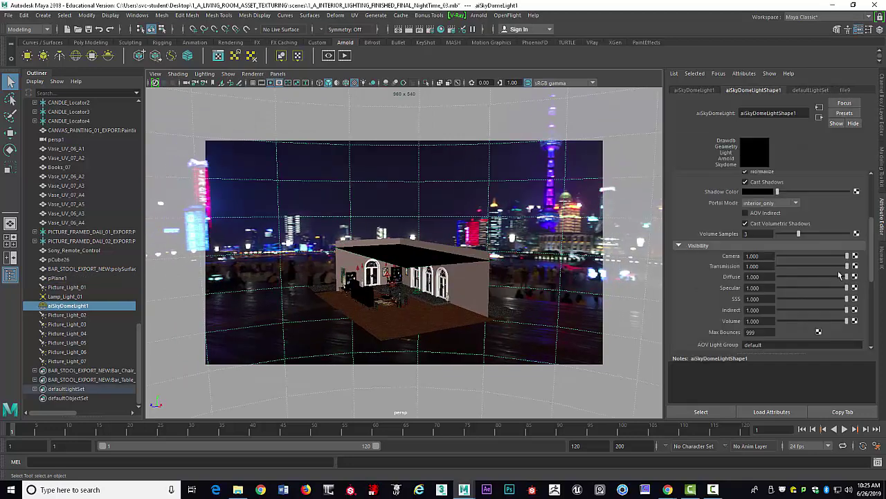
scroll(839, 274, up, 4)
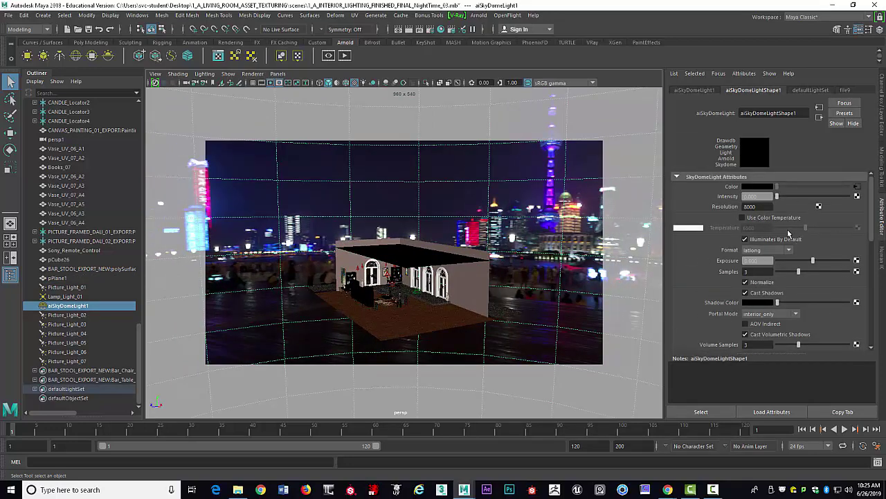
scroll(771, 260, down, 1)
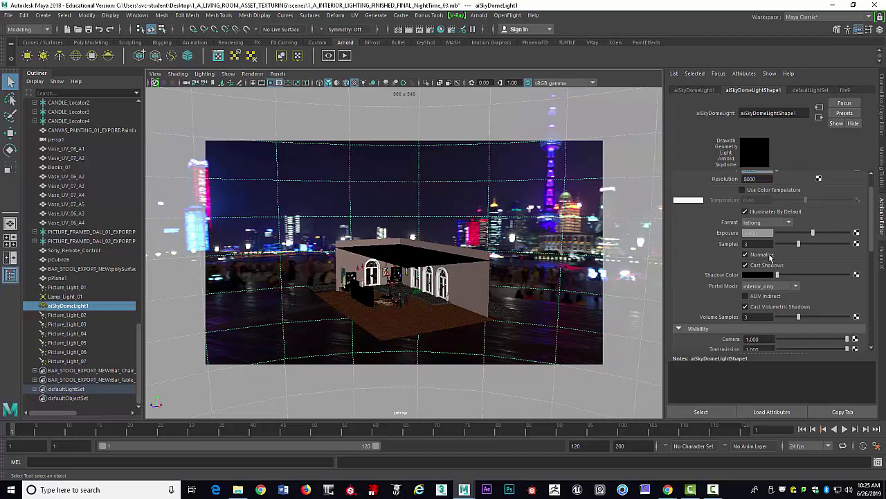
click(769, 232)
Look over the room from inside and above, and select the spot light Picture_Light_04 to inspect its attributes.
scroll(322, 268, up, 10)
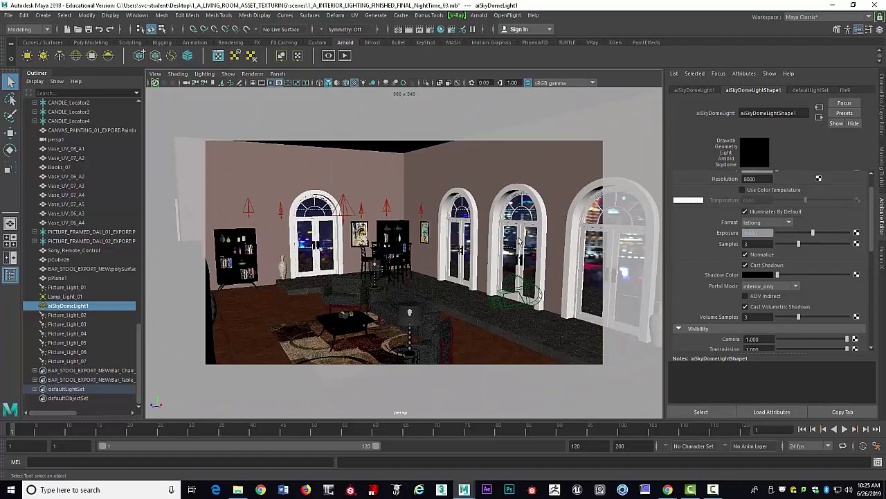
alt+drag(472, 242, 483, 211)
scroll(452, 237, down, 10)
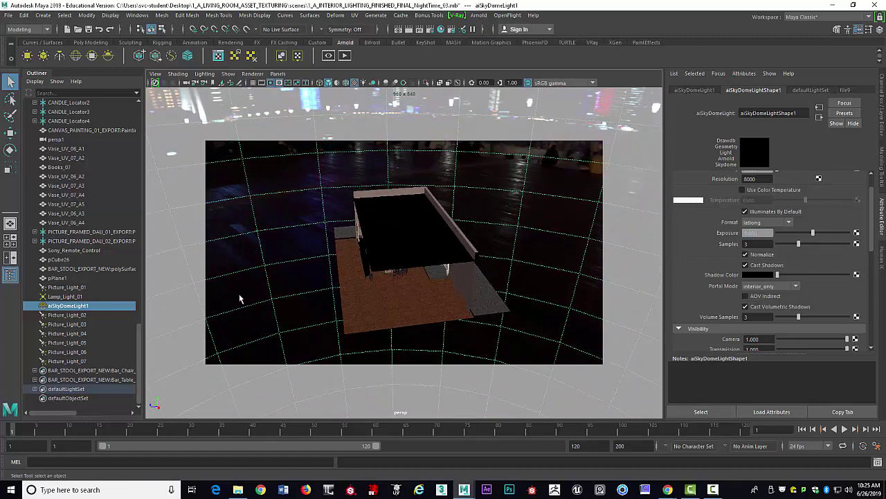
alt+drag(240, 298, 317, 279)
scroll(319, 279, up, 10)
alt+middle_drag(345, 279, 484, 270)
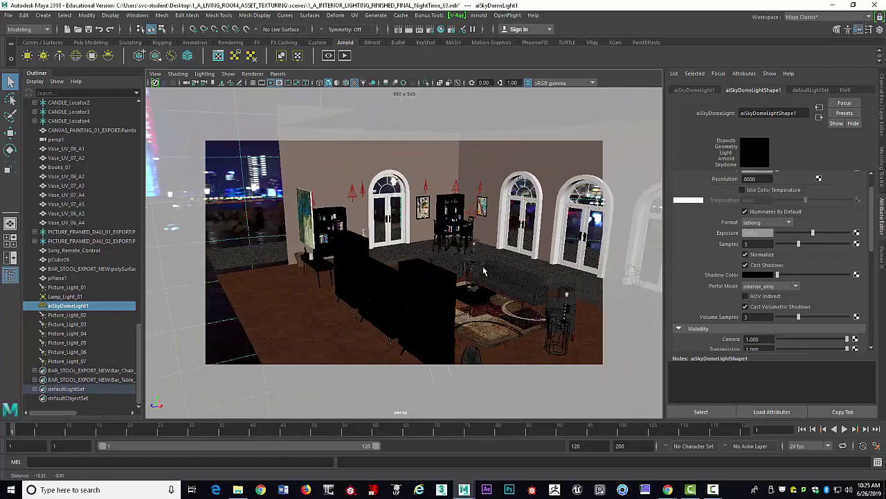
alt+drag(484, 270, 416, 260)
scroll(426, 272, down, 5)
scroll(428, 272, up, 5)
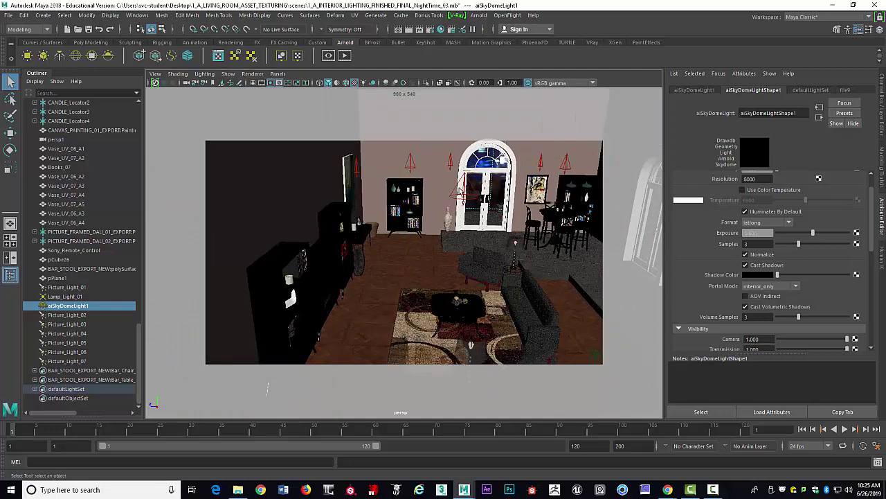
click(466, 189)
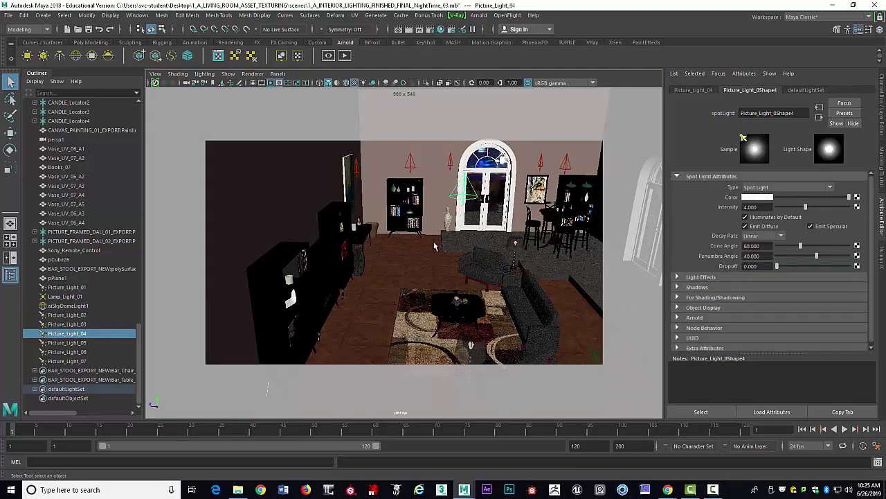
alt+drag(435, 246, 468, 228)
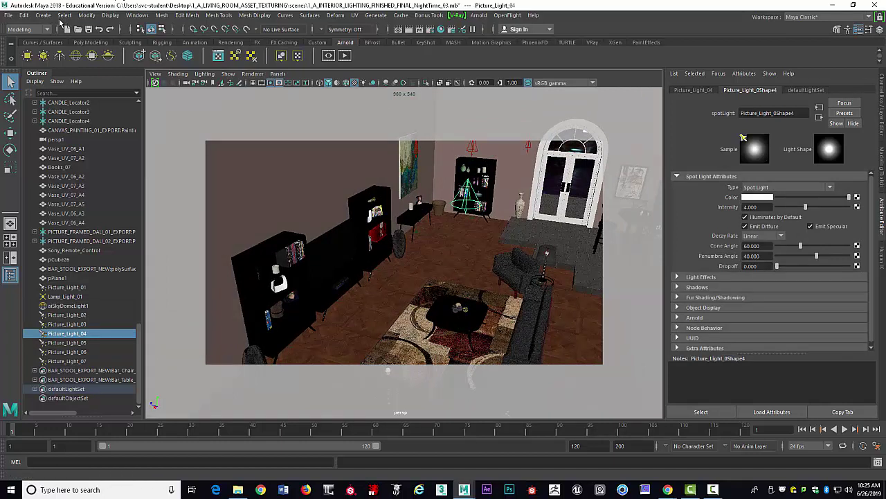
Create a new spot light and raise it straight up from the floor into the upper part of the room.
click(43, 15)
mouse_move(54, 76)
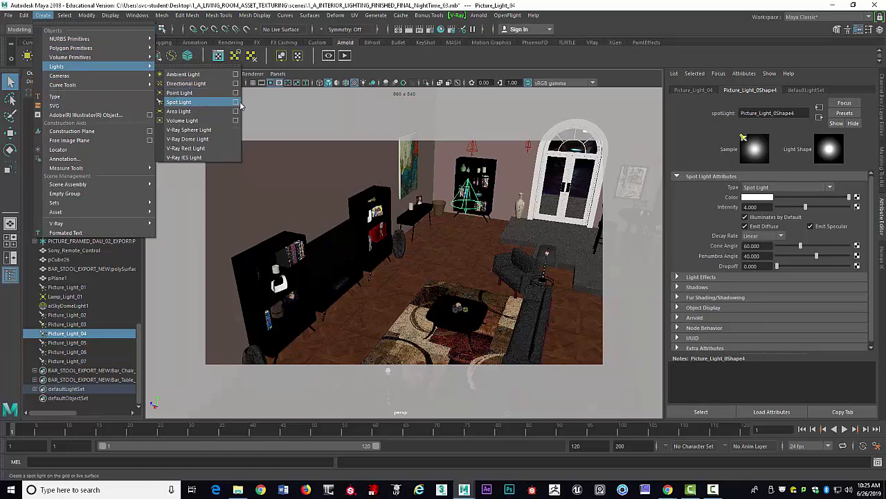
click(188, 102)
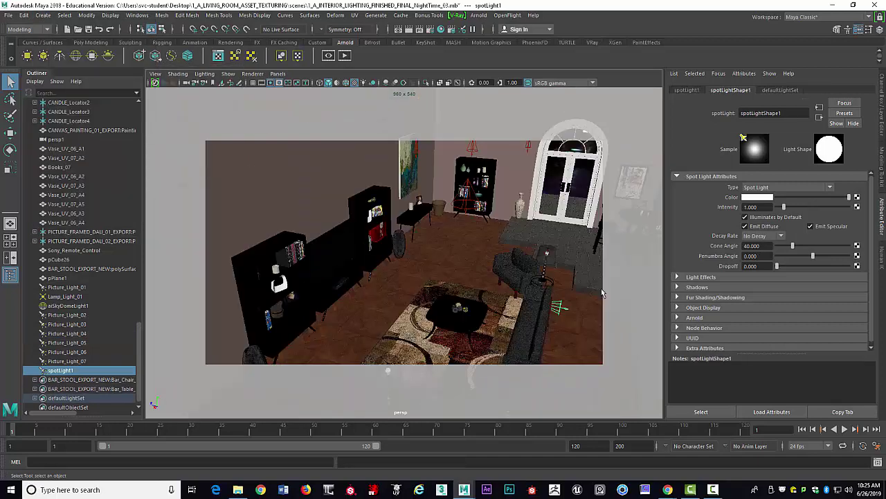
alt+drag(532, 279, 494, 290)
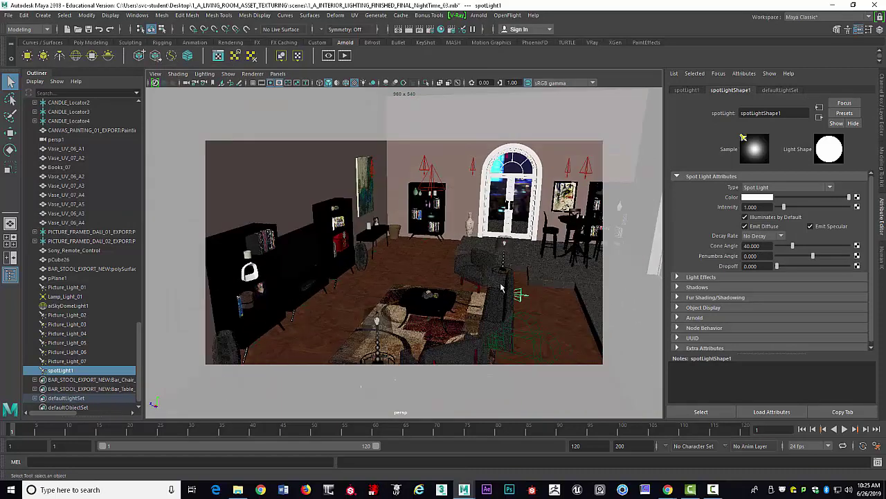
key(w)
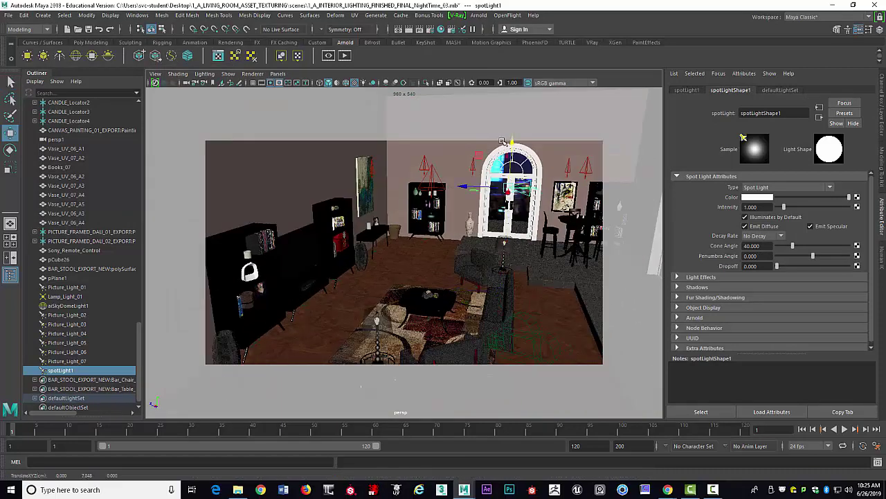
mouse_move(571, 205)
alt+mouse_down()
mouse_move(582, 205)
mouse_move(575, 212)
alt+mouse_up()
Rotate the new spot light to point down at the floor and raise it a little further.
key(e)
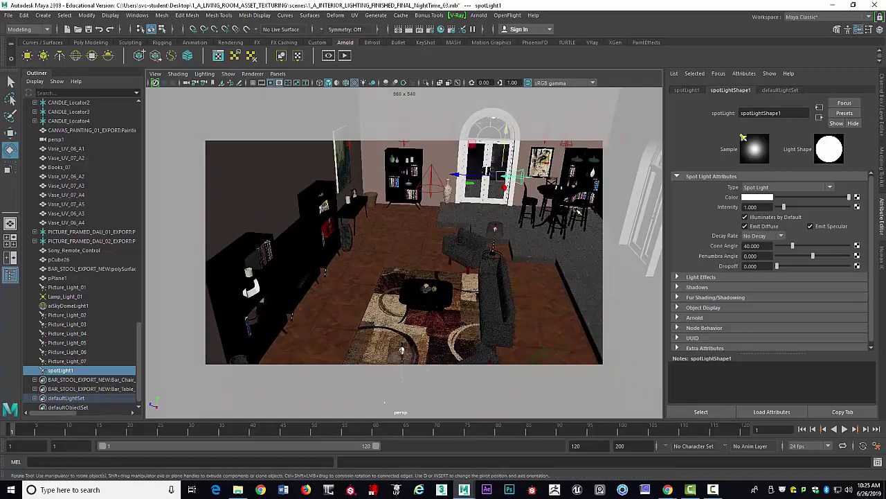
drag(477, 146, 529, 152)
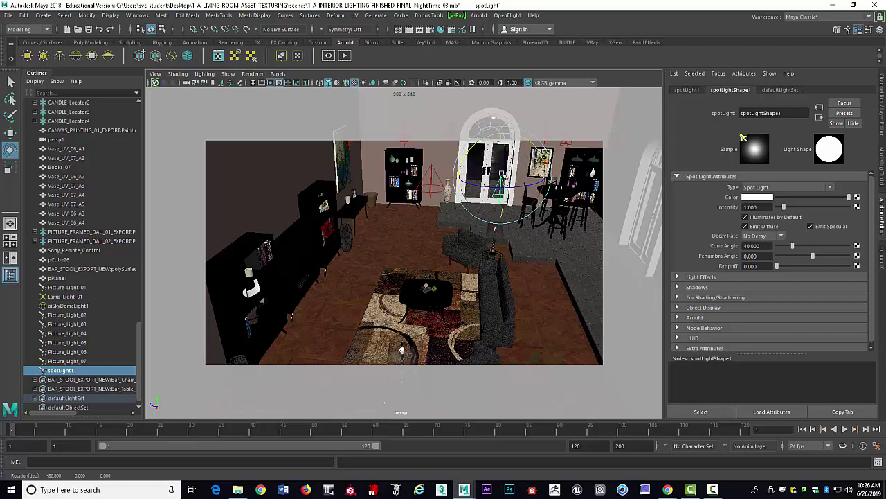
key(w)
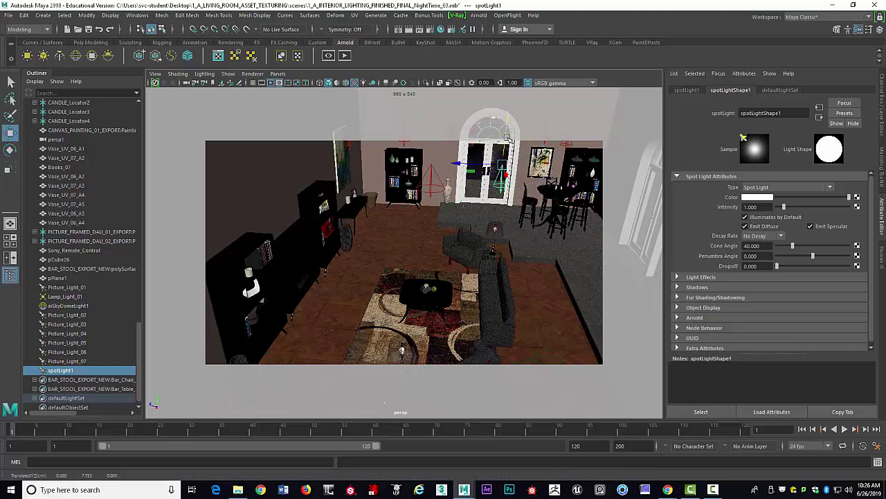
Examine the new spot light's placement and the seating area from several angles inside the room.
alt+drag(402, 349, 496, 169)
alt+drag(452, 200, 475, 249)
scroll(475, 249, down, 4)
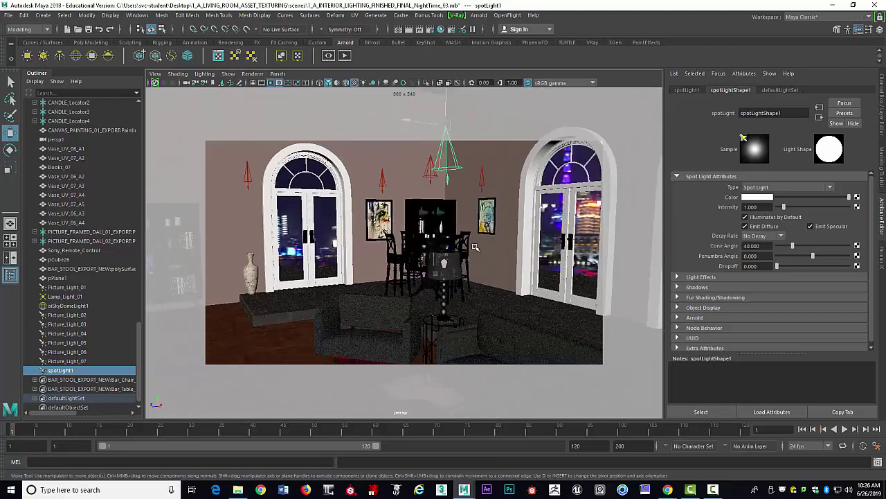
alt+middle_drag(493, 247, 484, 206)
scroll(478, 195, down, 5)
alt+right_drag(483, 205, 486, 181)
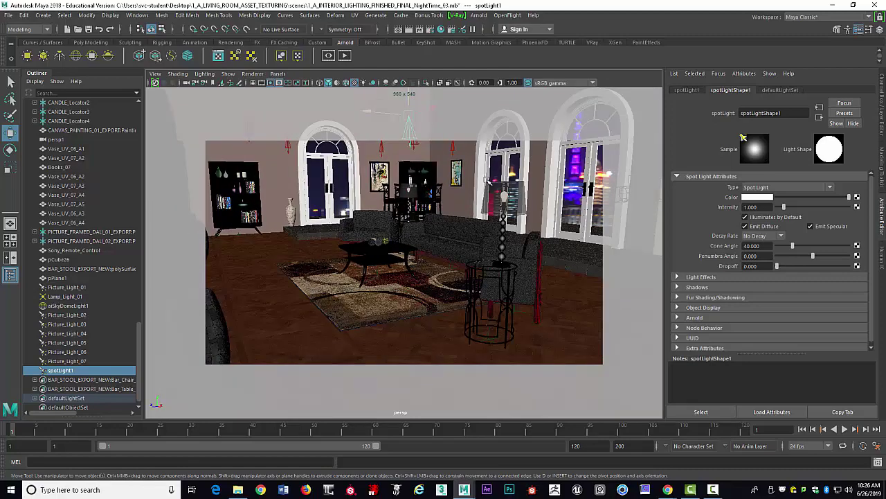
mouse_move(495, 188)
alt+mouse_down()
mouse_move(495, 243)
mouse_move(469, 181)
mouse_move(500, 178)
mouse_move(401, 178)
mouse_move(483, 177)
alt+mouse_up()
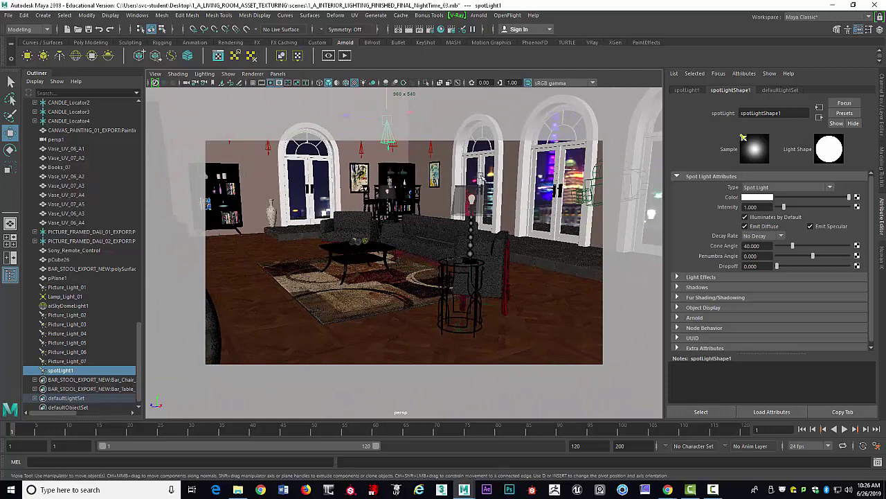
alt+drag(495, 180, 488, 179)
scroll(488, 180, up, 3)
scroll(489, 178, down, 3)
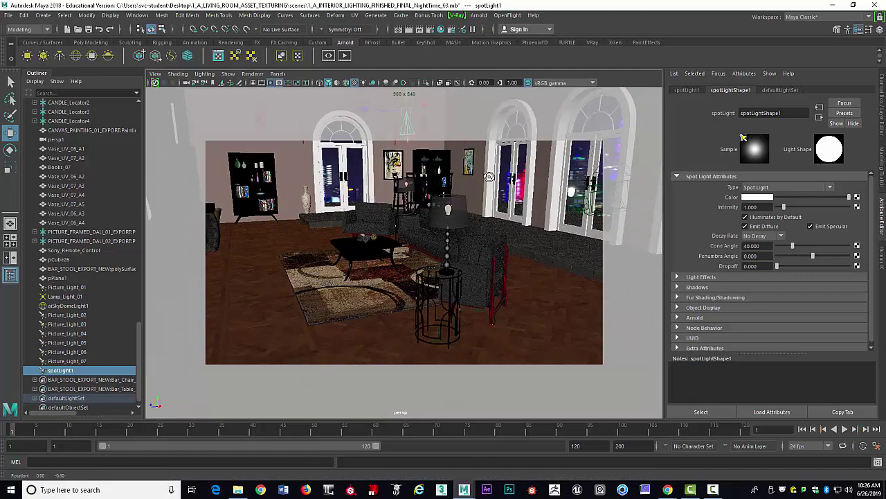
alt+middle_drag(492, 174, 502, 171)
alt+drag(502, 171, 504, 169)
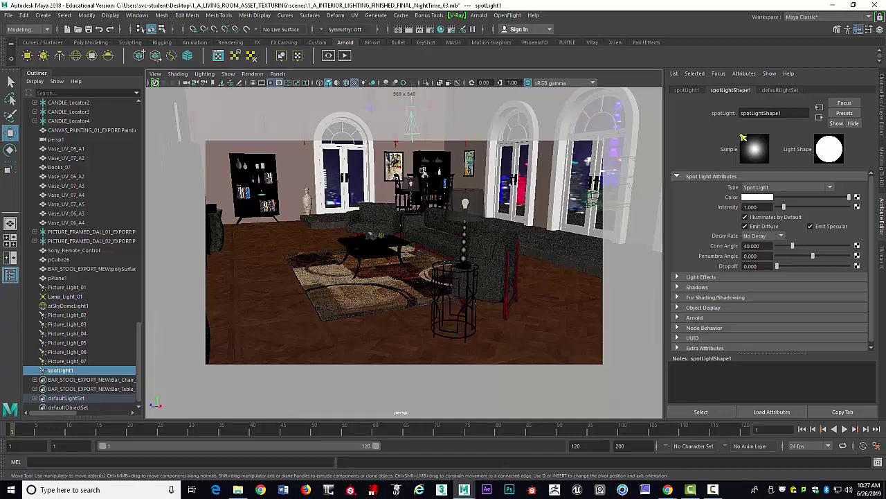
Frame the perspective view with the coffee table and decorative balls in front, the chair and sofa behind, and the bookshelf in the far corner.
alt+drag(406, 164, 412, 160)
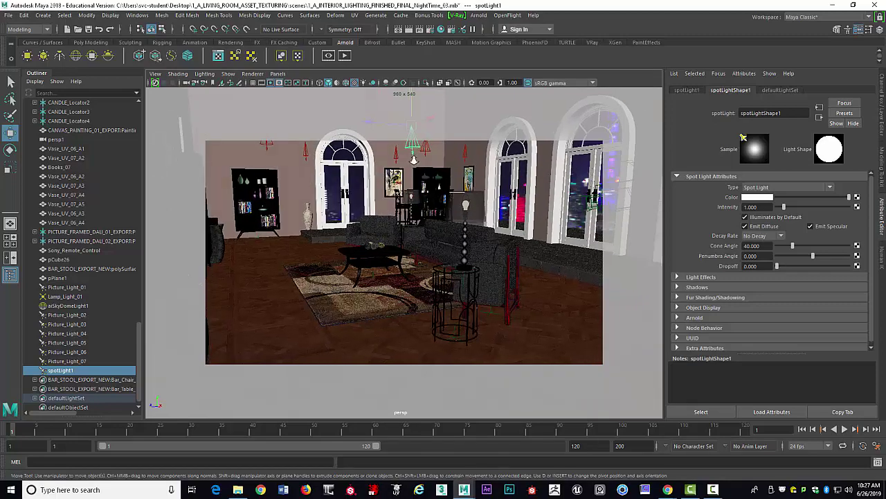
alt+right_drag(413, 160, 421, 162)
alt+drag(421, 162, 400, 155)
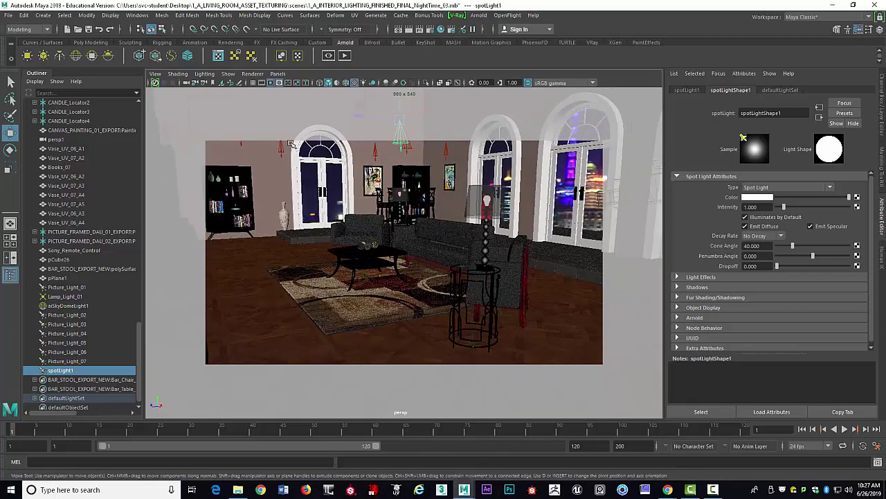
alt+right_drag(330, 167, 377, 232)
alt+middle_drag(426, 188, 443, 261)
alt+drag(443, 262, 453, 272)
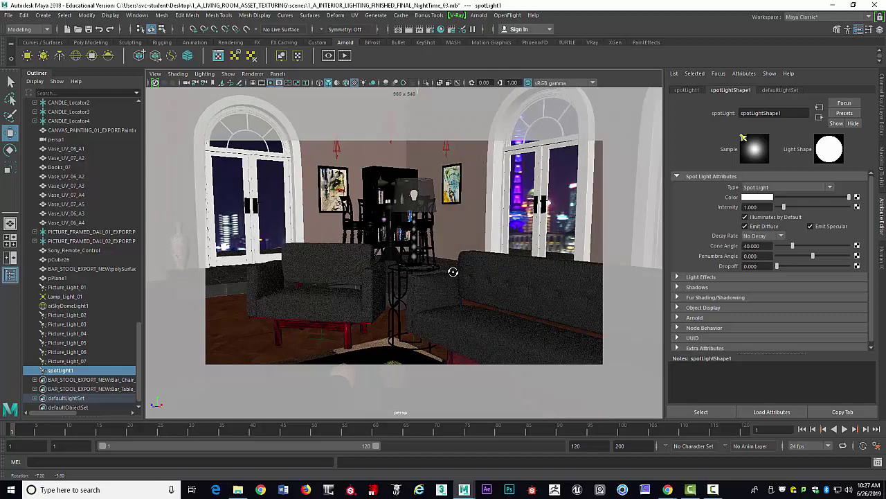
alt+right_drag(461, 241, 374, 227)
alt+middle_drag(374, 227, 419, 221)
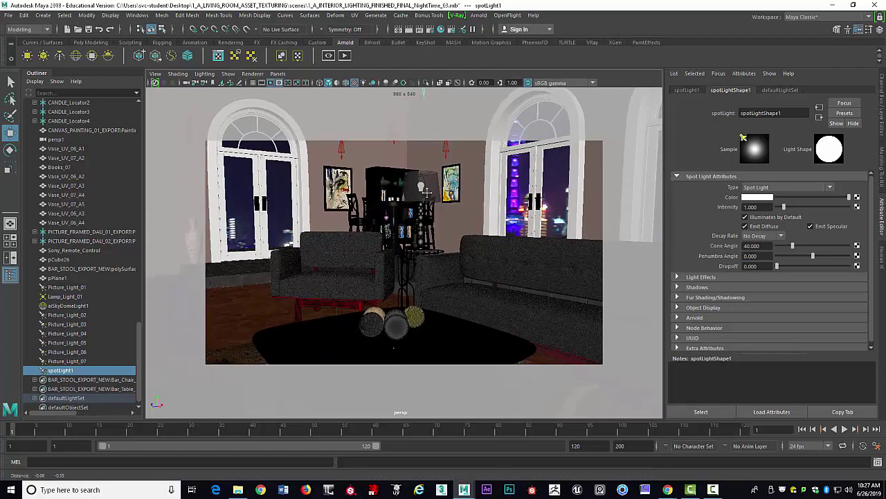
click(396, 327)
alt+drag(455, 317, 449, 315)
alt+middle_drag(449, 315, 457, 308)
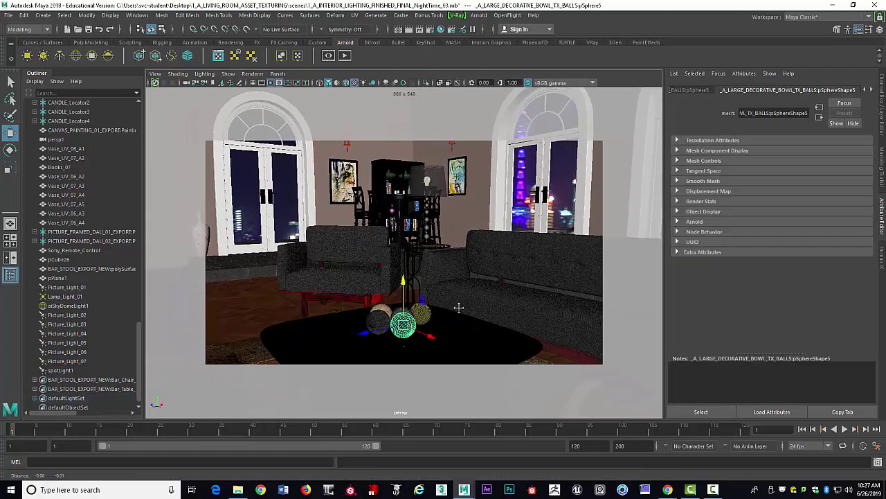
alt+right_drag(457, 307, 449, 293)
alt+middle_drag(451, 284, 454, 286)
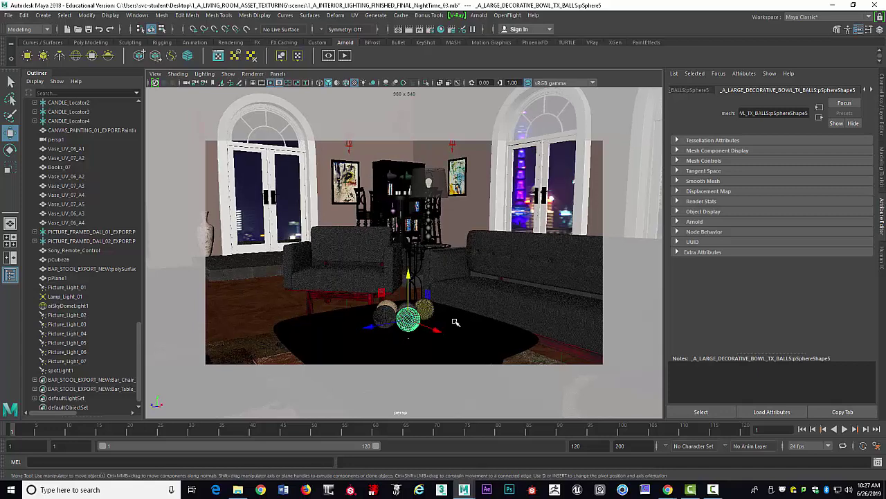
Check the composition's depth by selecting the foreground coffee table, the middle-ground seating and the background bookshelf in turn.
click(407, 351)
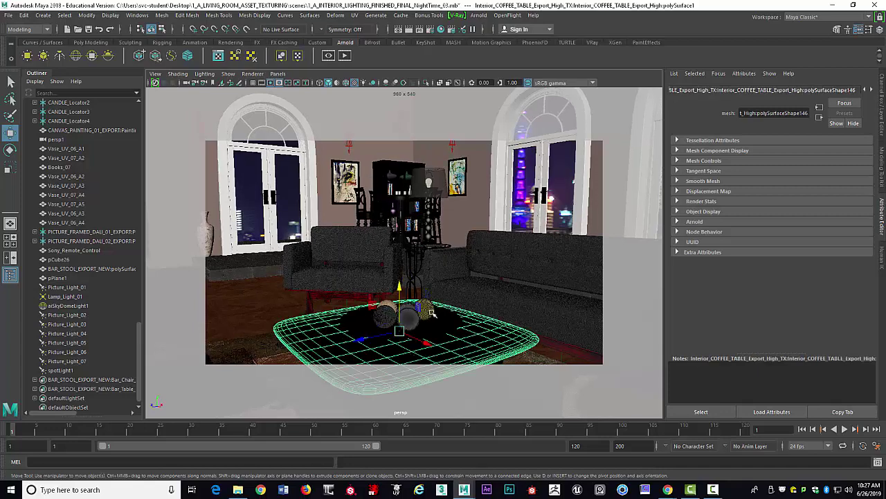
click(491, 249)
click(348, 236)
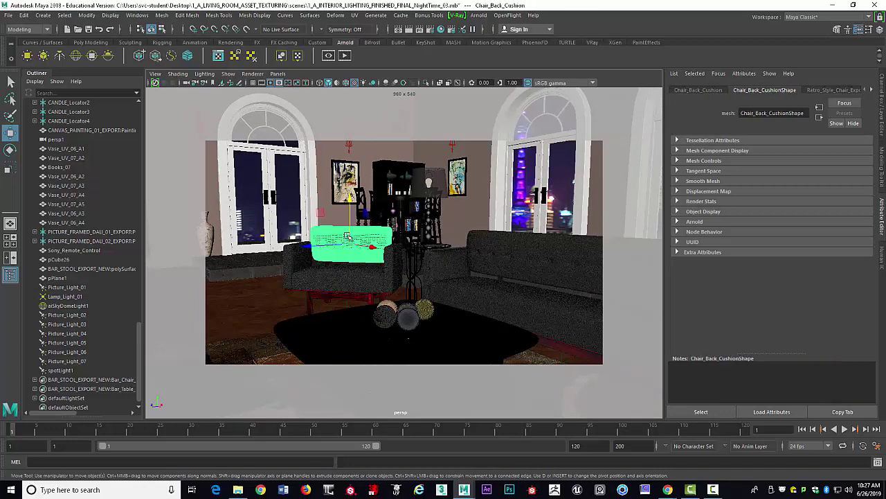
click(422, 217)
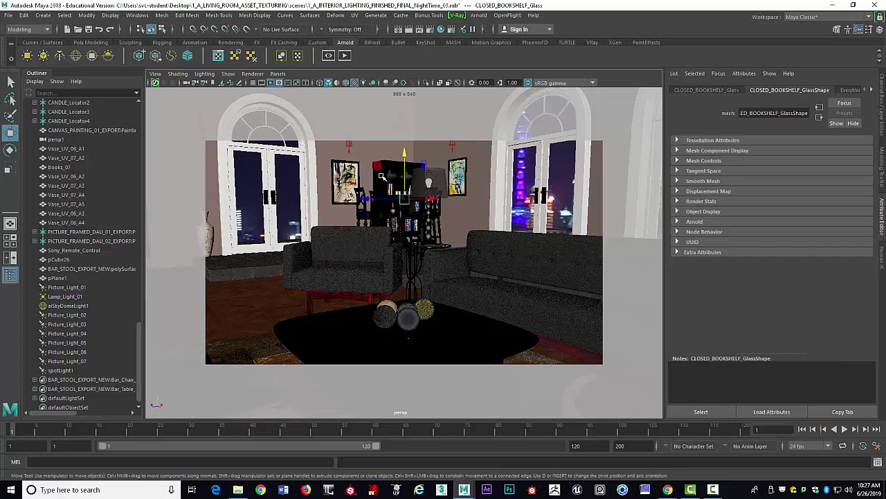
click(383, 177)
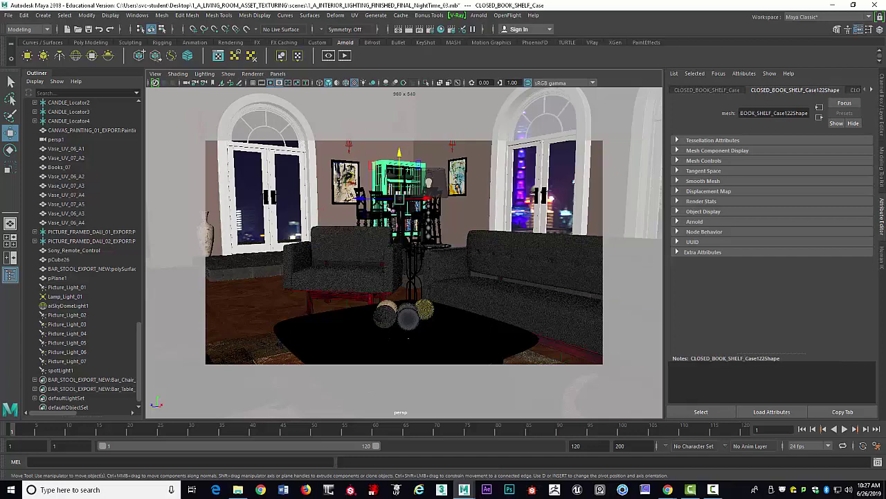
click(446, 344)
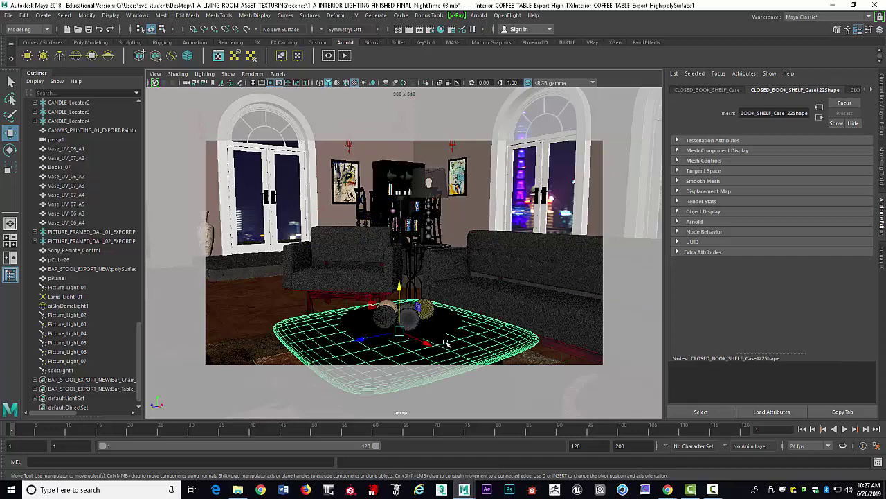
click(414, 247)
click(382, 184)
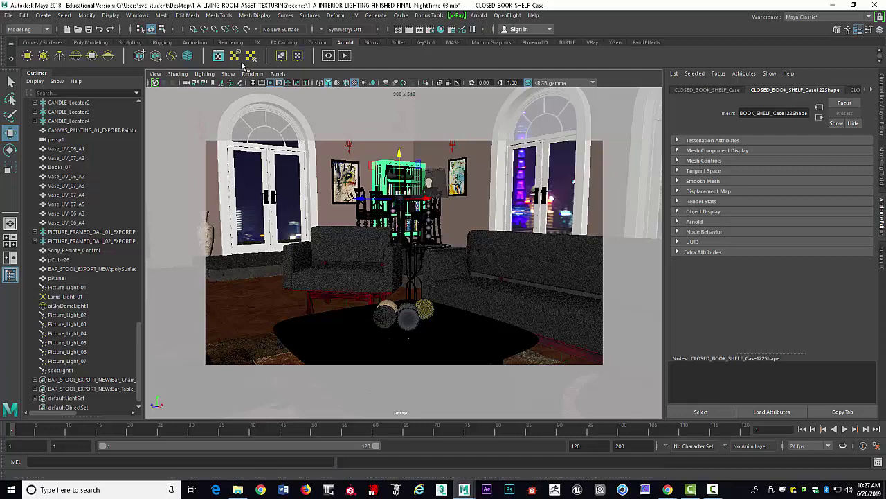
Open the render settings, keep Arnold Renderer as the renderer, and display its sampling and ray depth settings.
click(430, 29)
drag(227, 84, 299, 46)
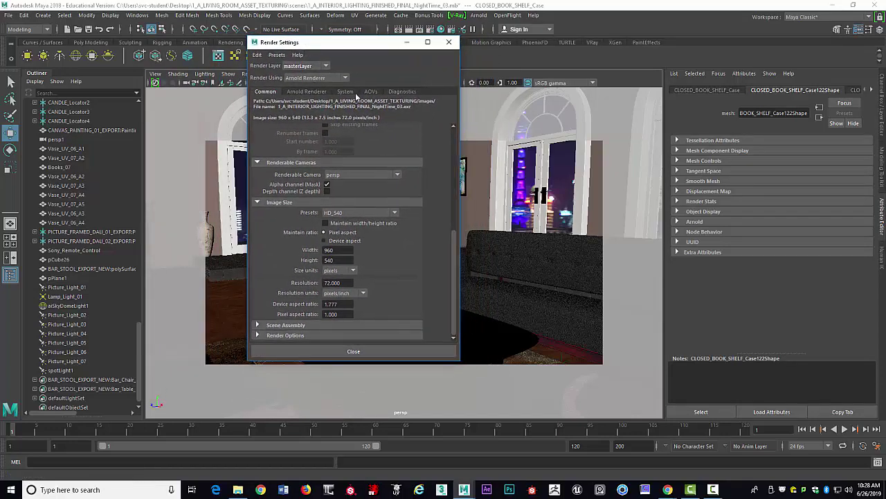
click(346, 78)
click(336, 124)
click(307, 91)
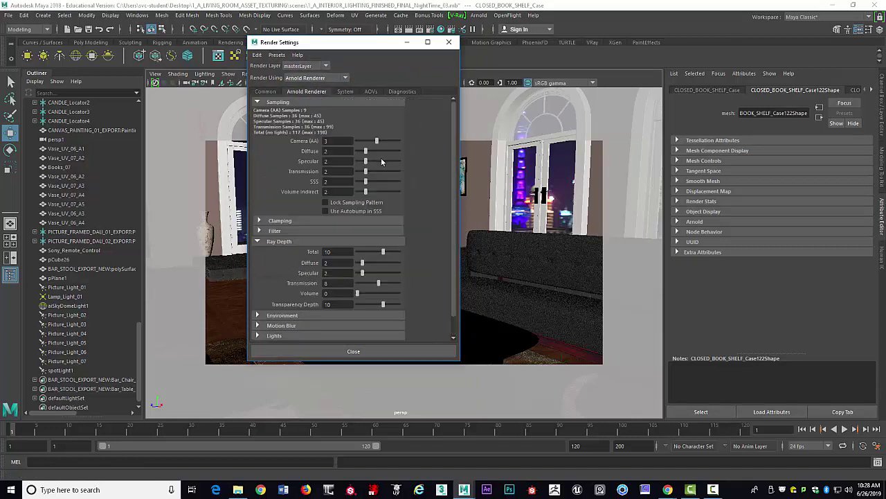
Review the Arnold sampling values from Camera (AA) through Volume Indirect, and the Transparency Depth setting.
drag(335, 140, 318, 141)
key(Tab)
key(Tab)
key(Tab)
key(Tab)
key(Tab)
key(Tab)
key(Tab)
drag(334, 304, 322, 305)
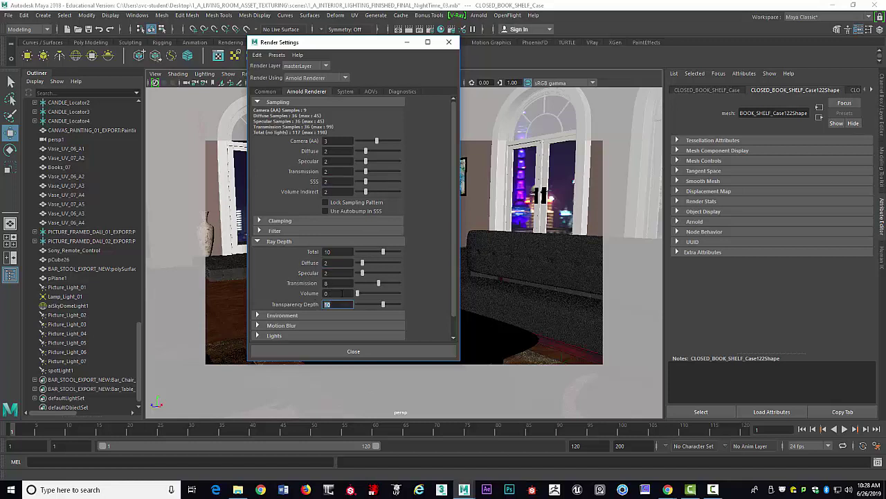
Check the ray depth settings for diffuse, specular, total, transmission and transparency.
click(320, 263)
click(337, 272)
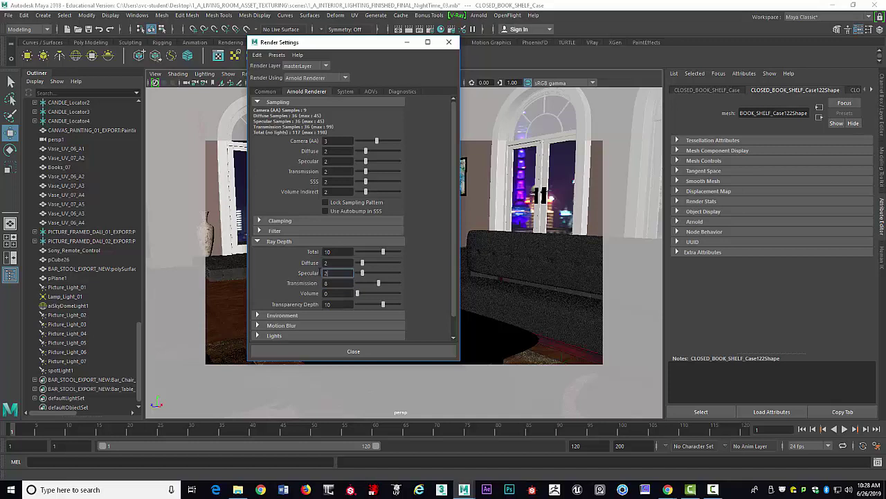
click(335, 263)
click(337, 273)
click(320, 263)
click(337, 273)
click(322, 252)
click(331, 283)
click(335, 304)
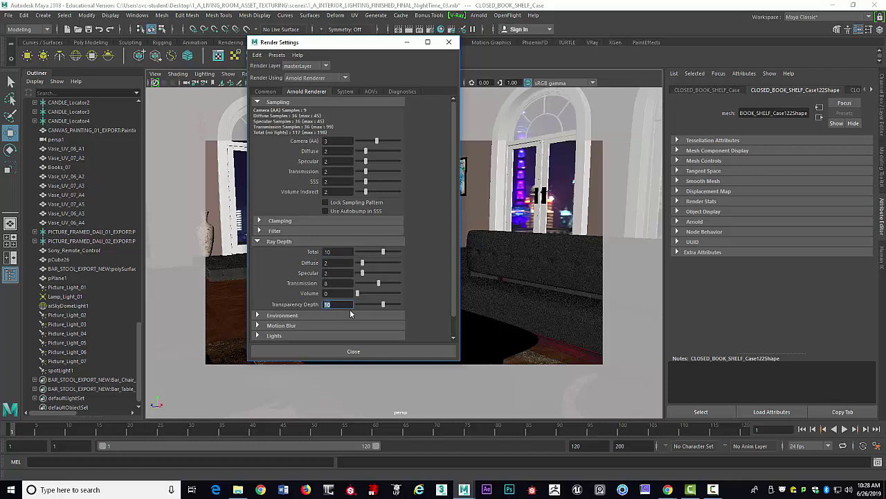
click(337, 282)
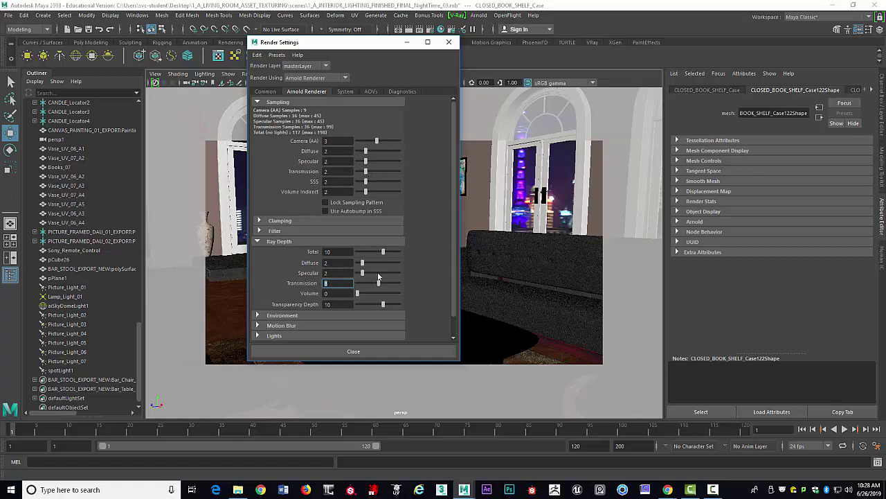
Review the common file output and image size settings, keep persp as the renderable camera, and close the render settings.
click(274, 92)
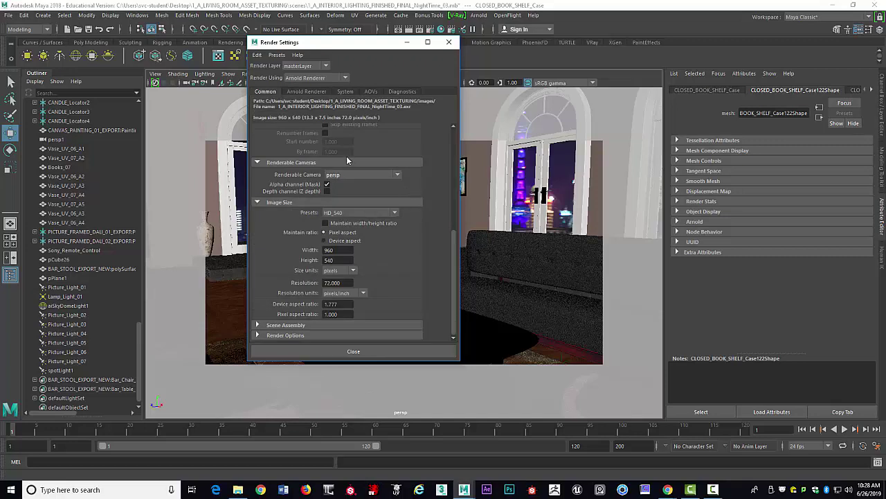
scroll(347, 161, up, 5)
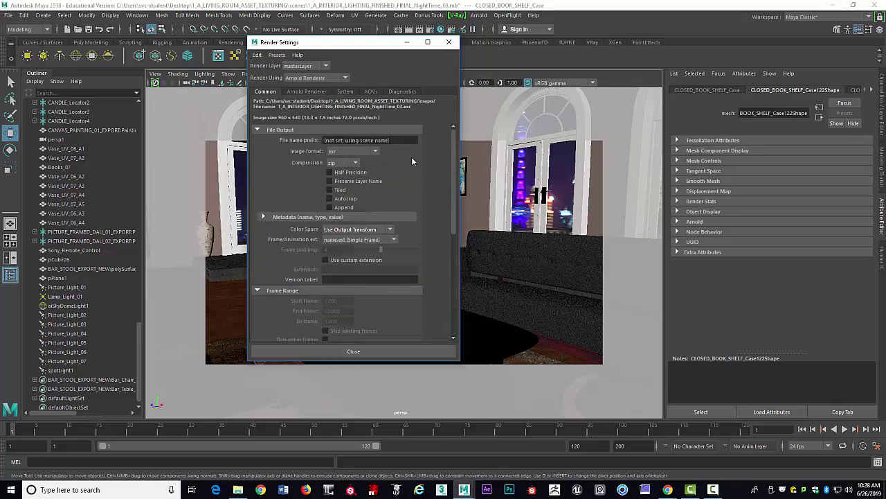
scroll(391, 209, down, 5)
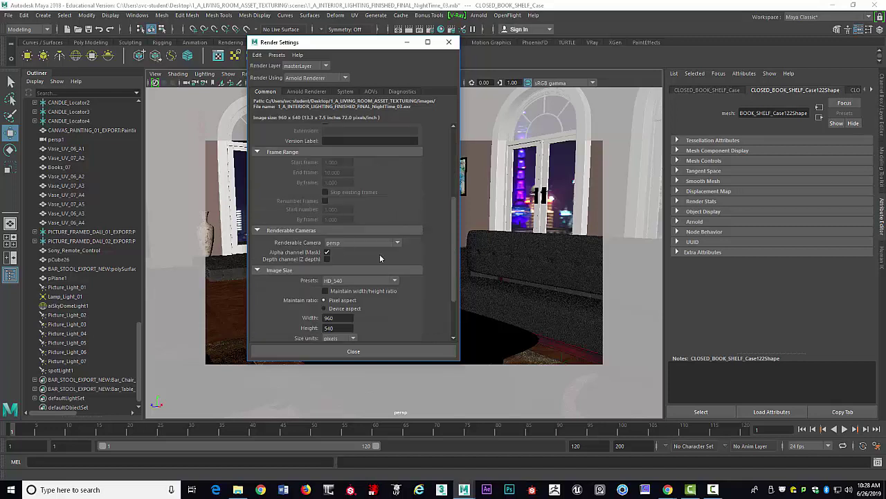
scroll(376, 216, down, 2)
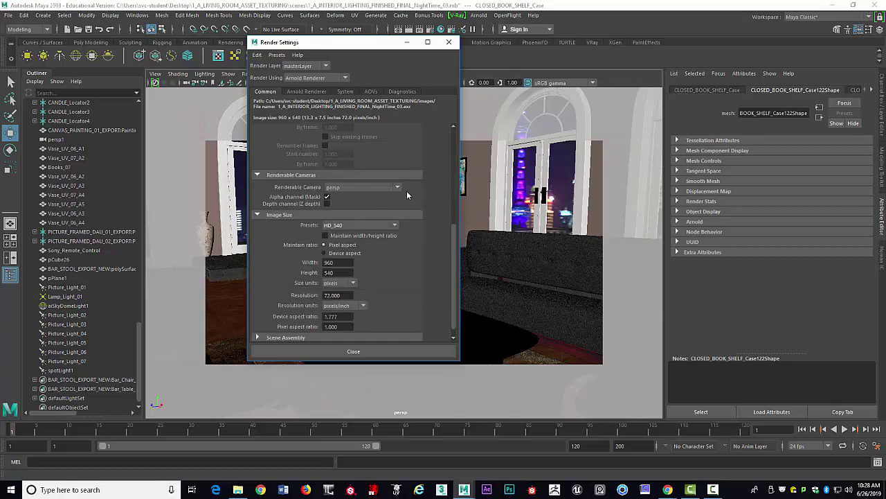
click(398, 188)
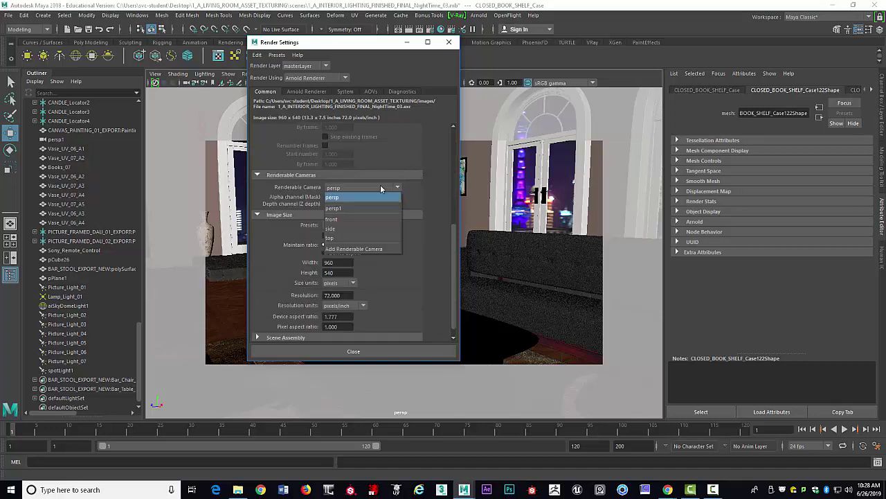
click(344, 197)
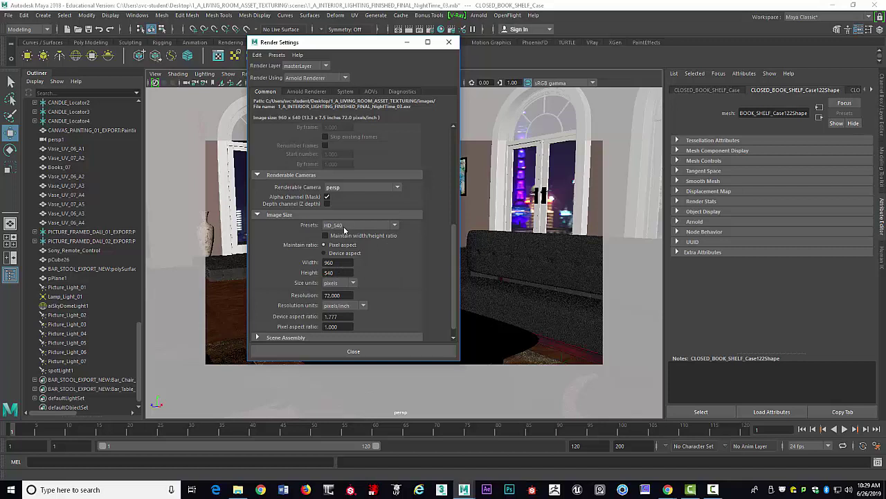
drag(339, 272, 319, 261)
click(447, 43)
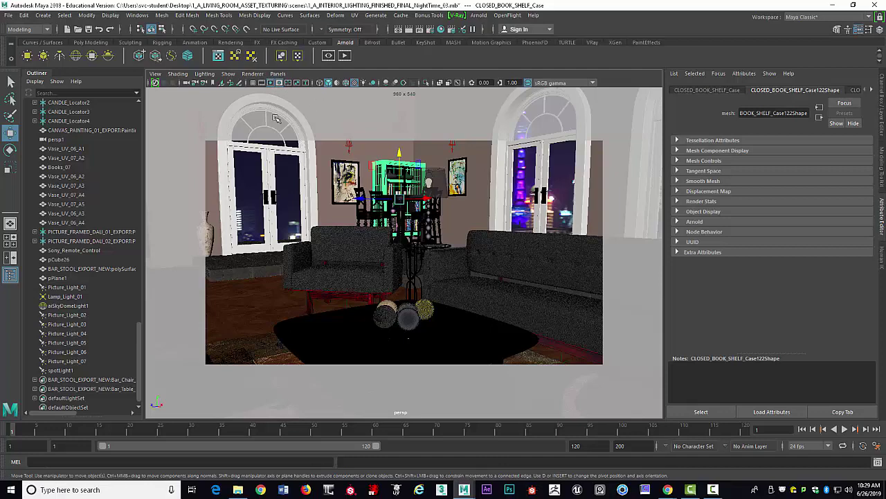
Switch the resolution gate and the gate mask off and back on in the perspective view to compare the framing.
click(271, 83)
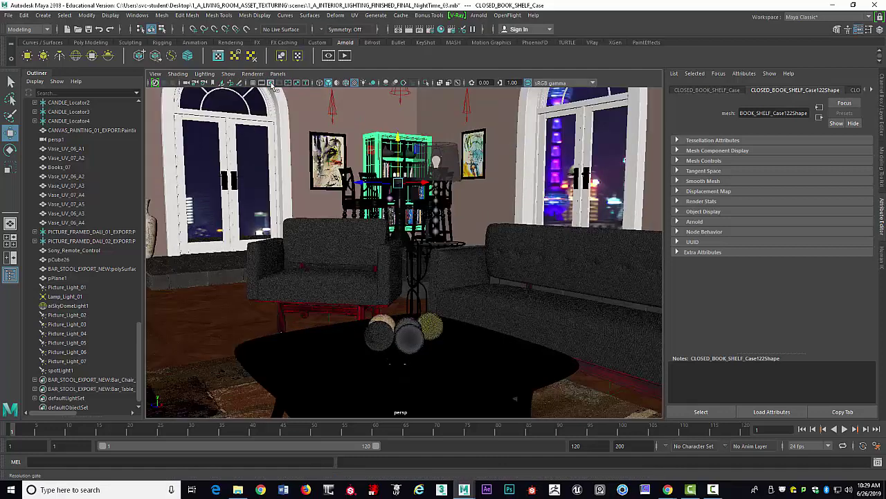
click(271, 83)
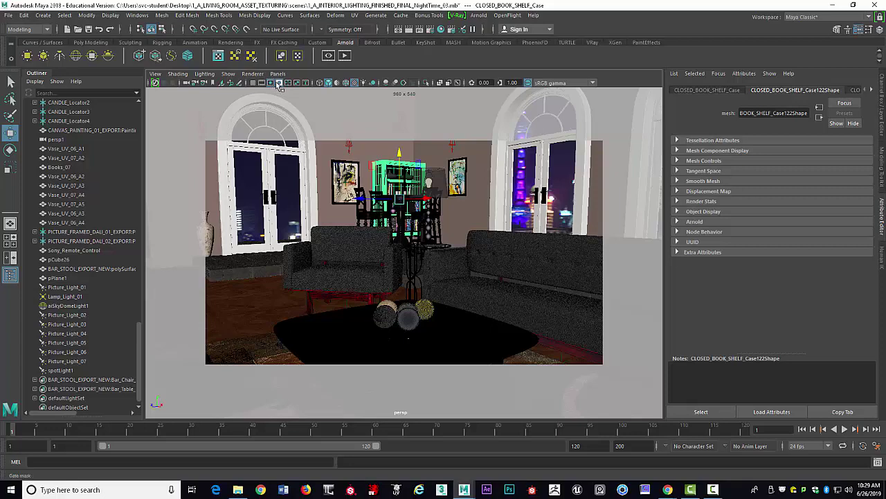
click(279, 83)
click(279, 83)
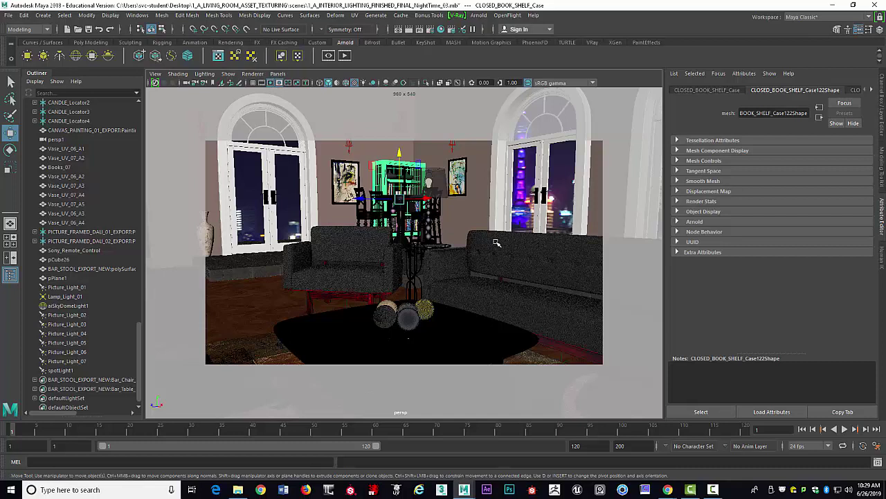
Inspect the sky dome light and Lamp_Light_01 in turn, and examine the room's light placement from several angles.
click(523, 219)
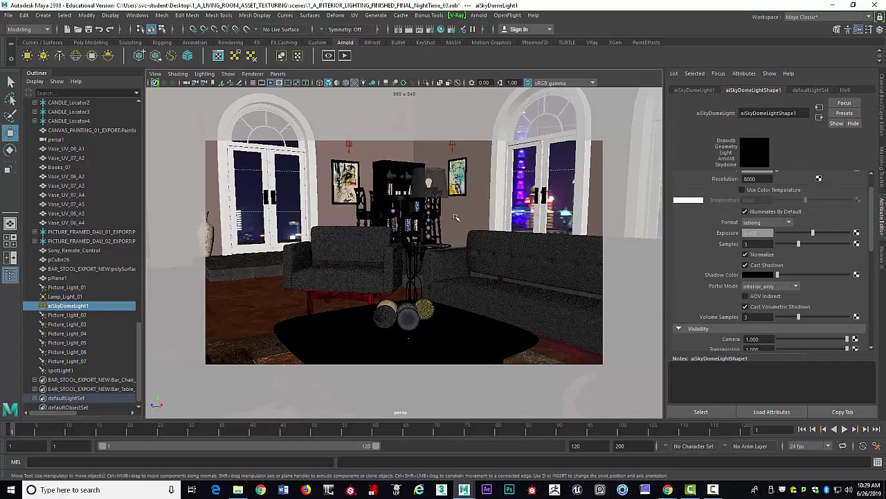
click(64, 297)
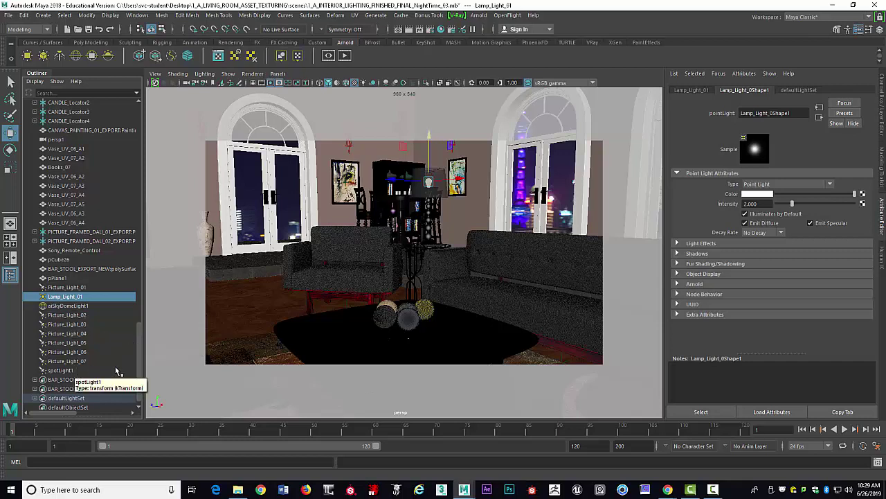
scroll(464, 305, down, 5)
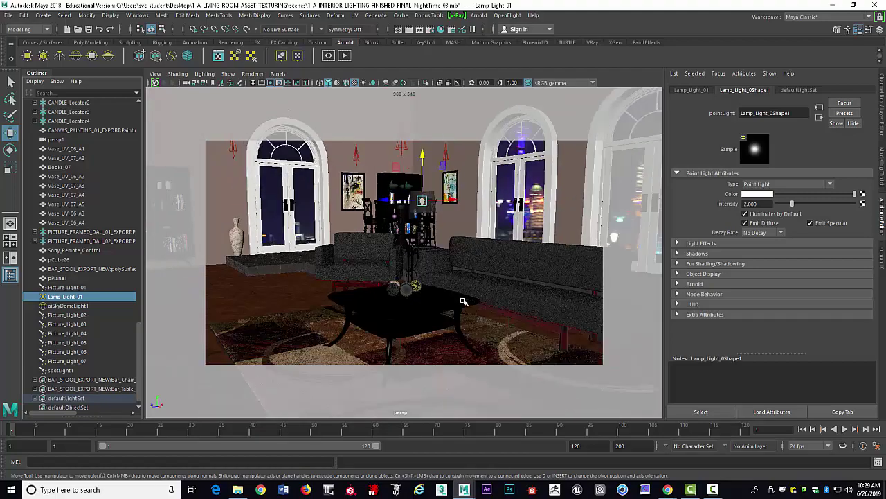
alt+drag(479, 293, 443, 299)
scroll(458, 294, up, 3)
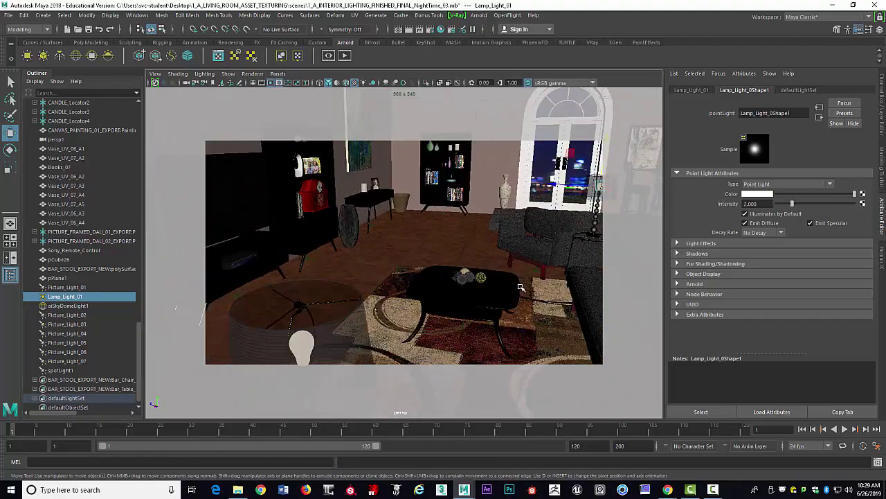
alt+drag(519, 294, 504, 288)
scroll(504, 287, up, 2)
alt+middle_drag(504, 287, 446, 263)
scroll(447, 265, down, 4)
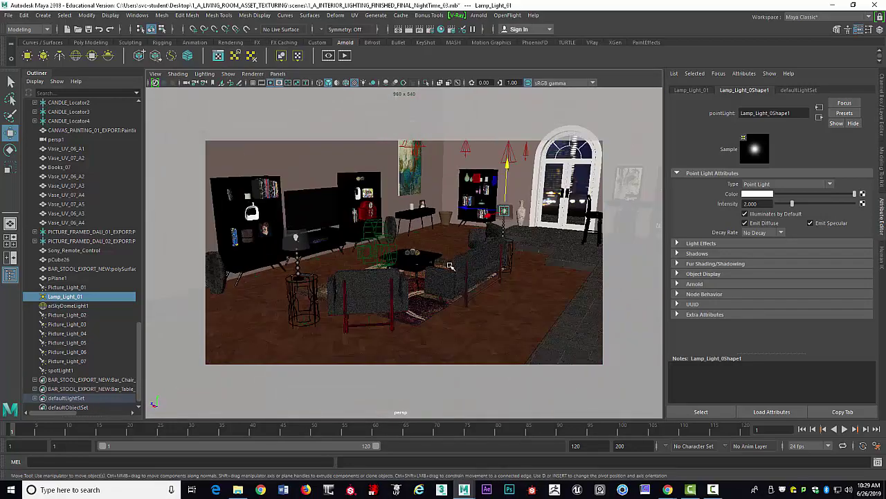
scroll(448, 266, up, 1)
alt+drag(449, 267, 479, 292)
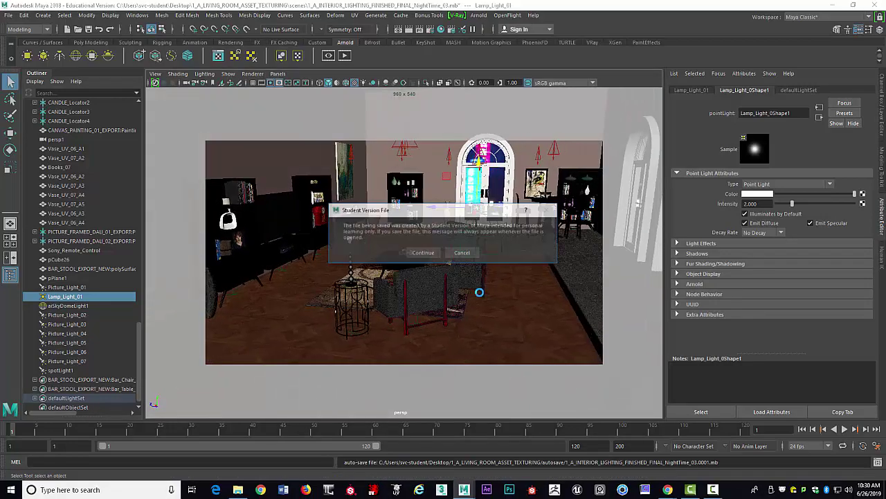
Cancel the pending autosave, disable AutoSave in the Files/Projects preferences, and save the preferences.
click(471, 254)
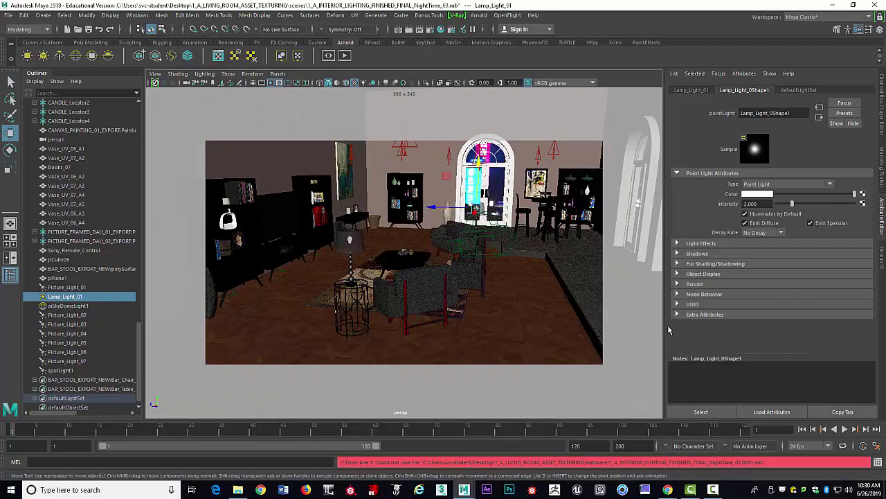
key(w)
click(491, 367)
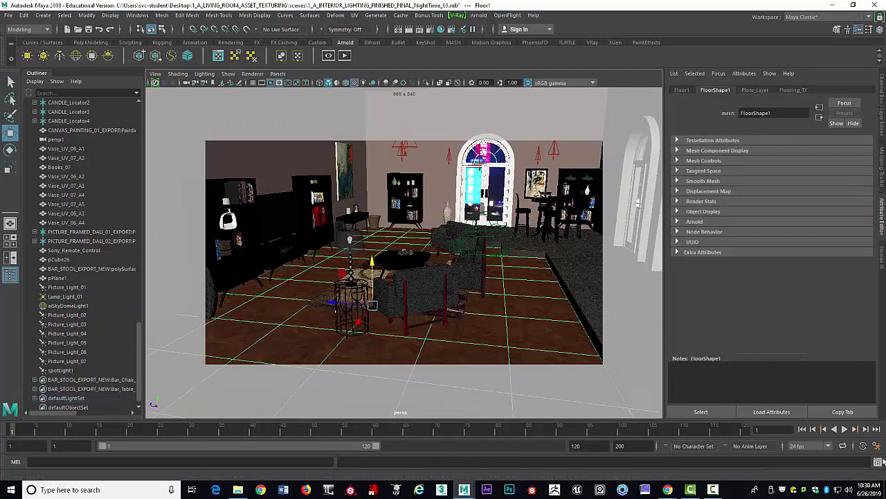
click(877, 446)
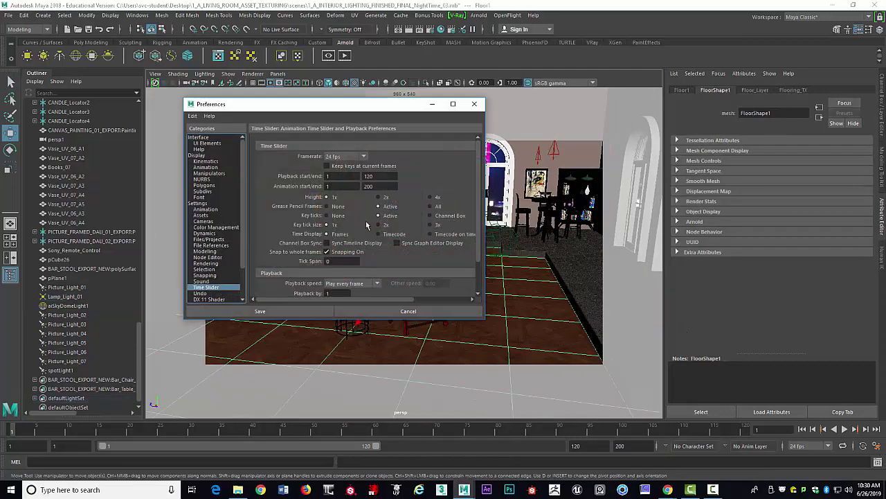
click(219, 239)
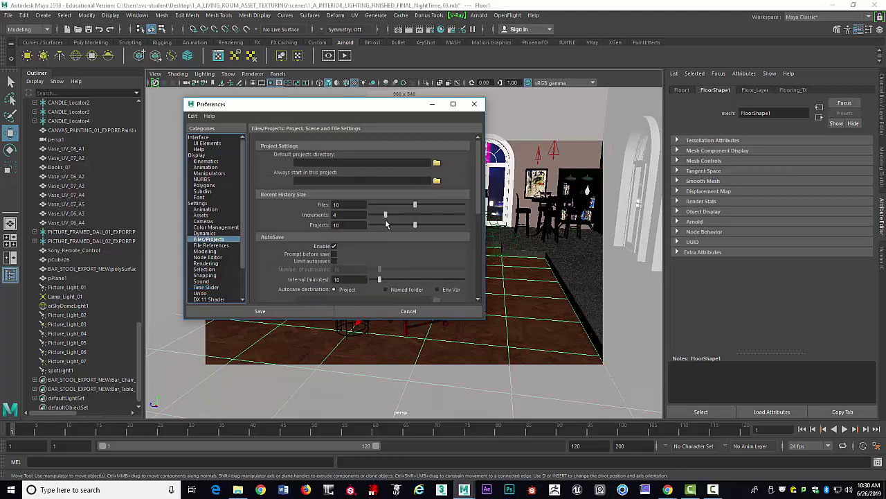
click(334, 246)
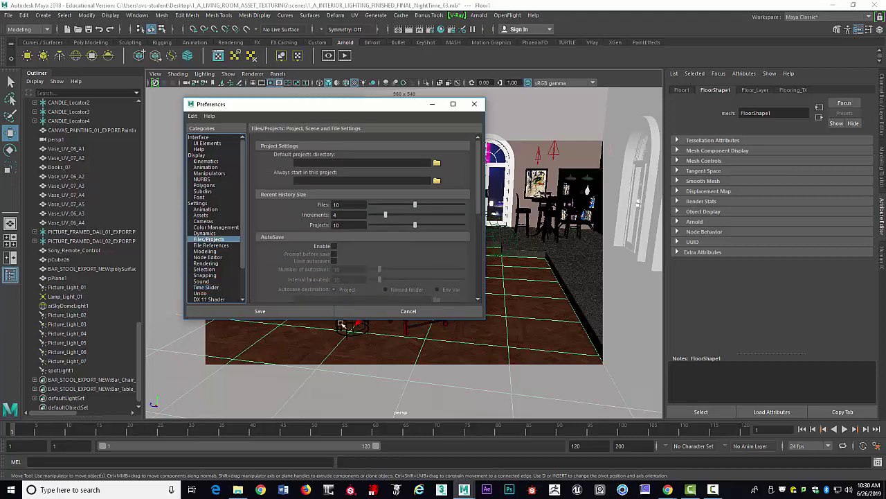
click(297, 312)
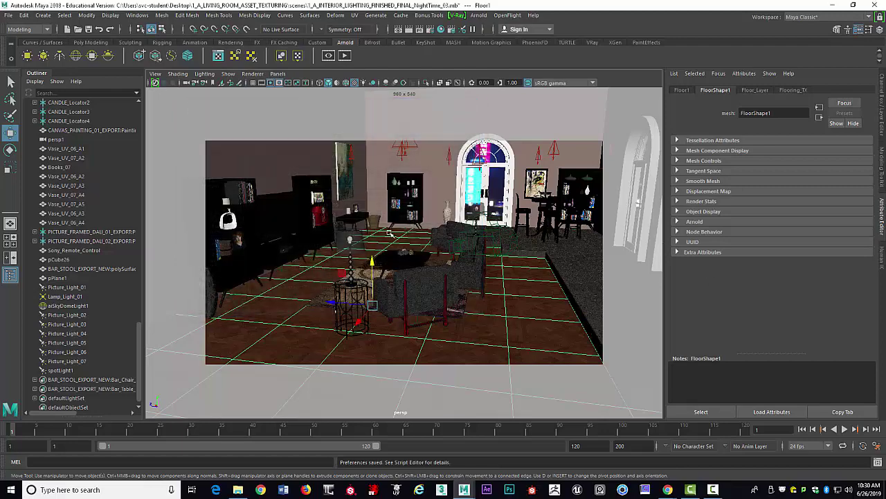
Select spotLight1 from a raised view of the room and display its spot light attributes.
scroll(458, 254, up, 4)
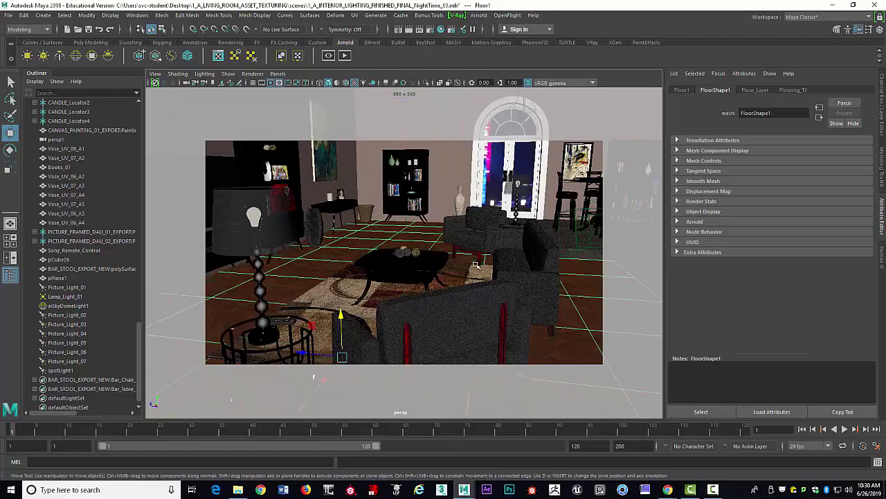
alt+drag(466, 268, 456, 213)
click(459, 212)
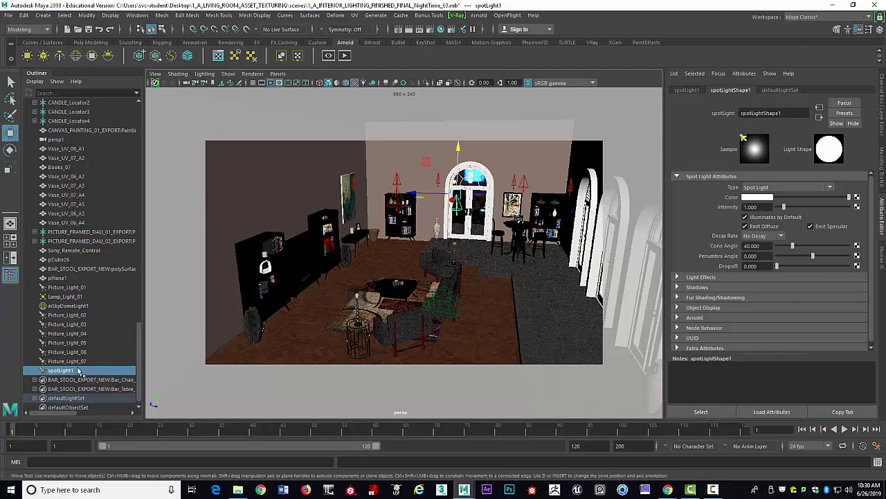
scroll(80, 364, up, 15)
scroll(80, 364, down, 15)
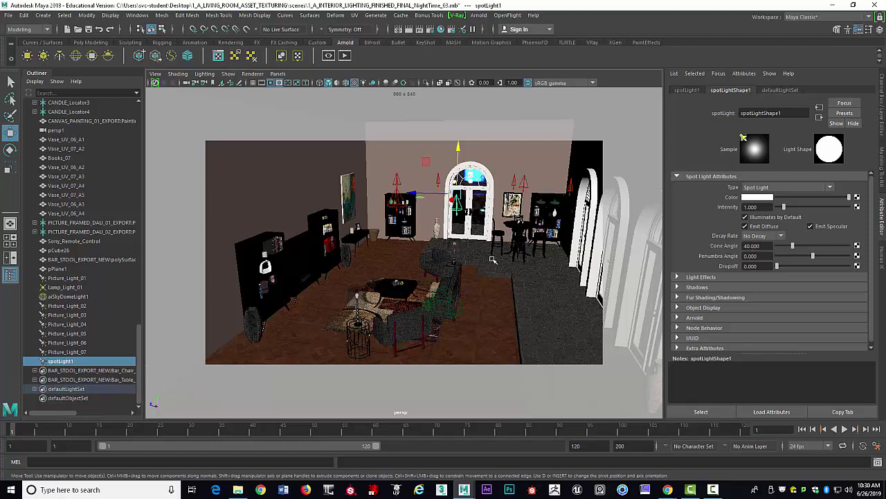
key(ctrl+a)
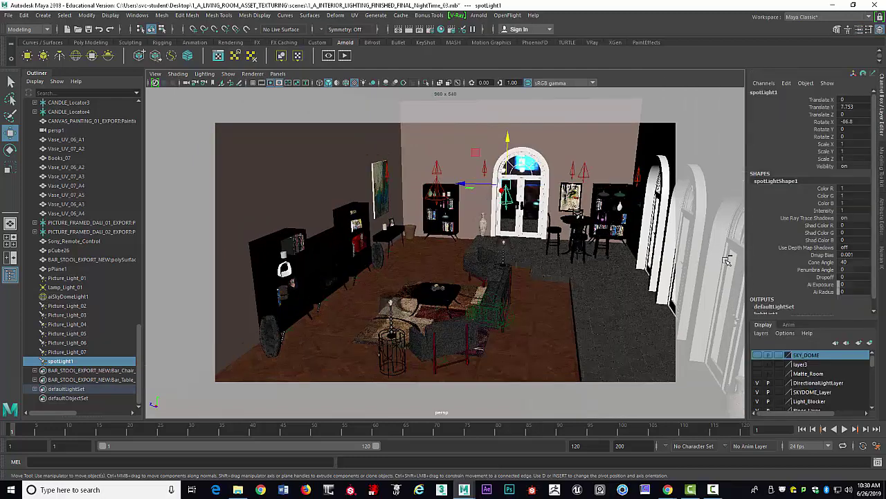
key(ctrl+a)
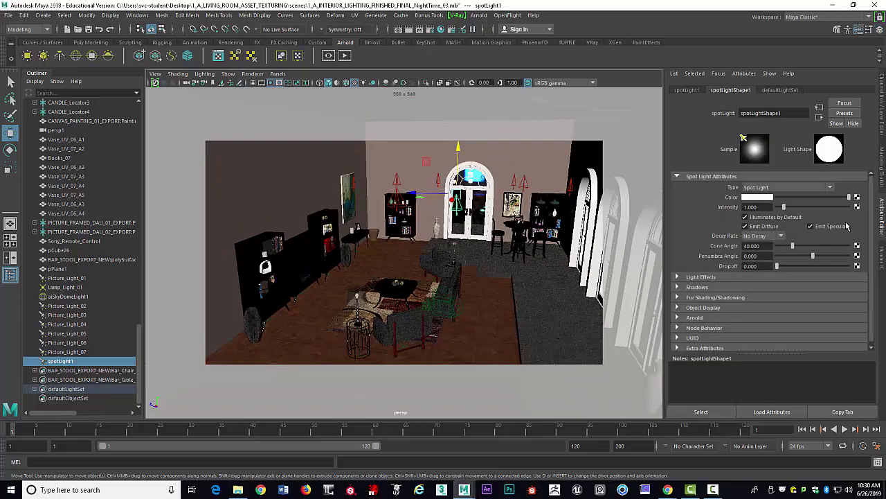
Switch spotLight1's Illuminates By Default option off and back on, leaving it enabled.
click(745, 217)
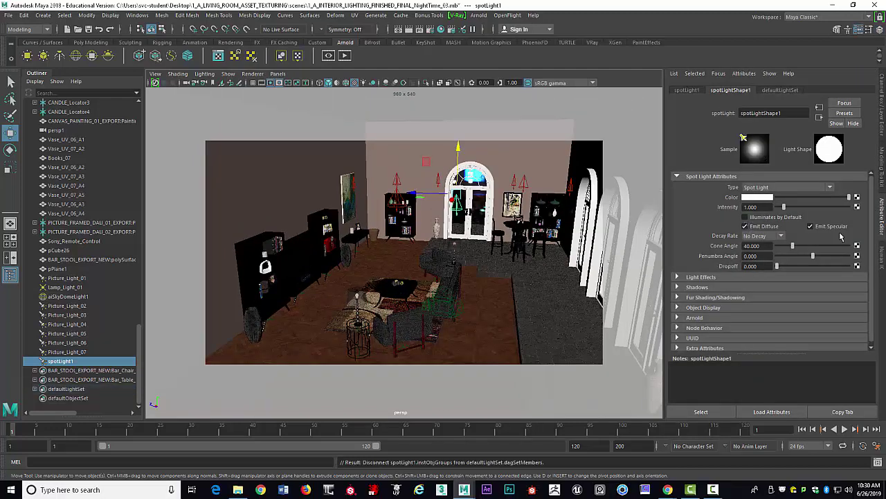
click(746, 218)
click(746, 217)
click(765, 207)
click(745, 216)
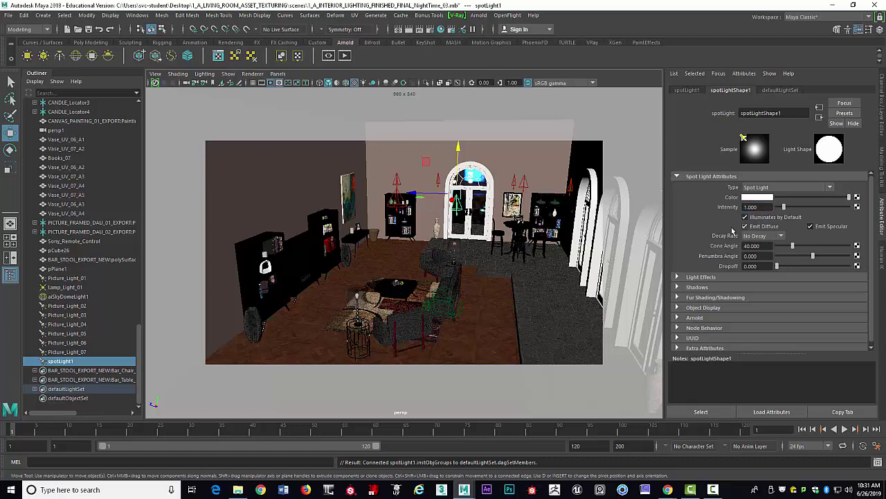
Delete spotLight1 from the scene.
key(Delete)
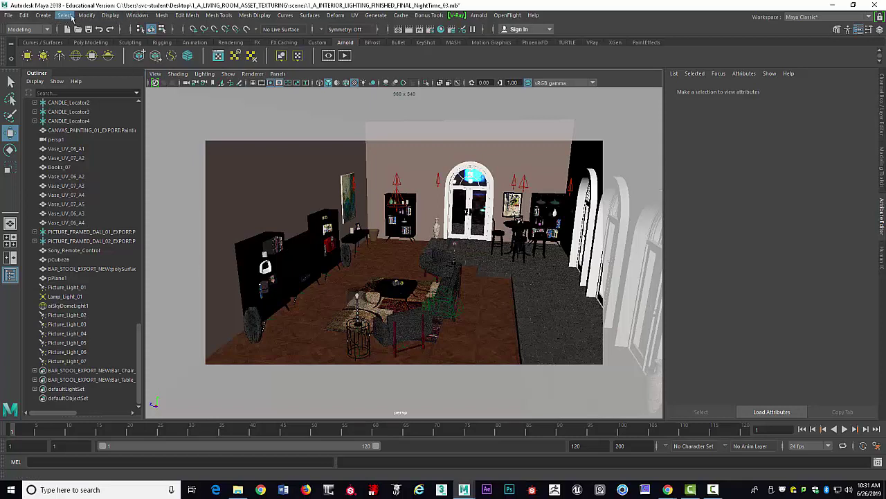
Create a point light and move it up to a height of about 3.9 cm, near the floor lamp's bulb.
click(44, 19)
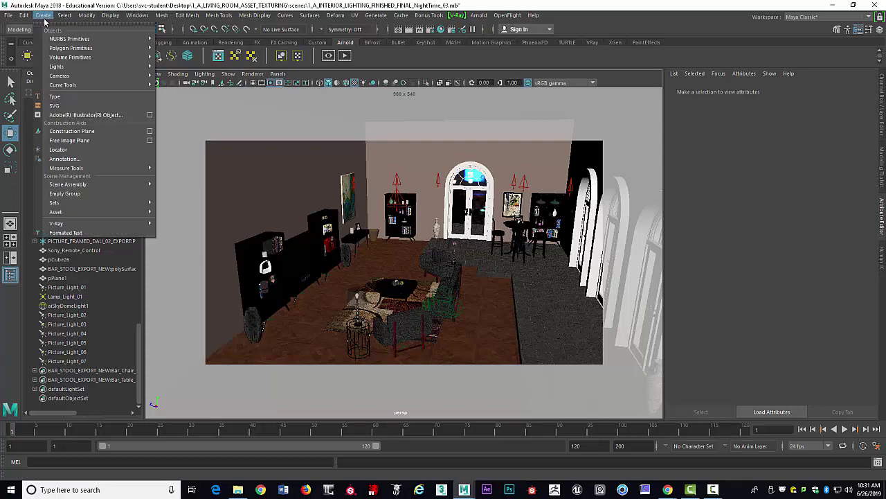
mouse_move(58, 67)
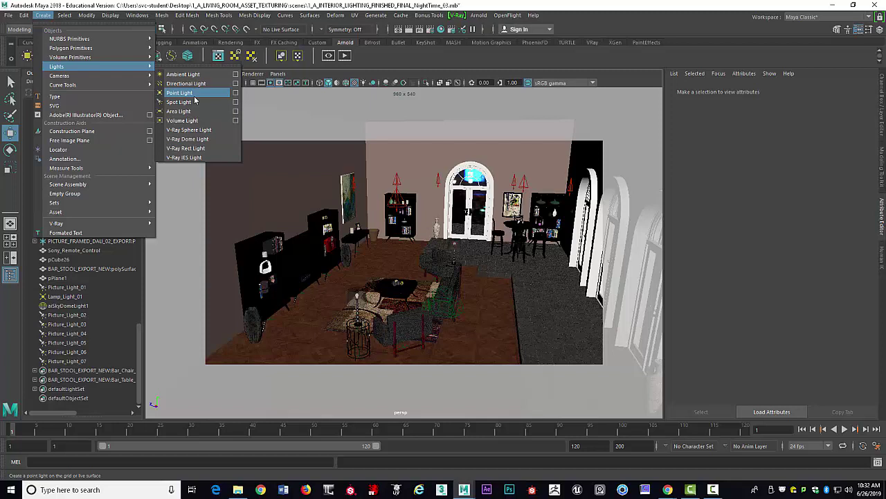
click(178, 94)
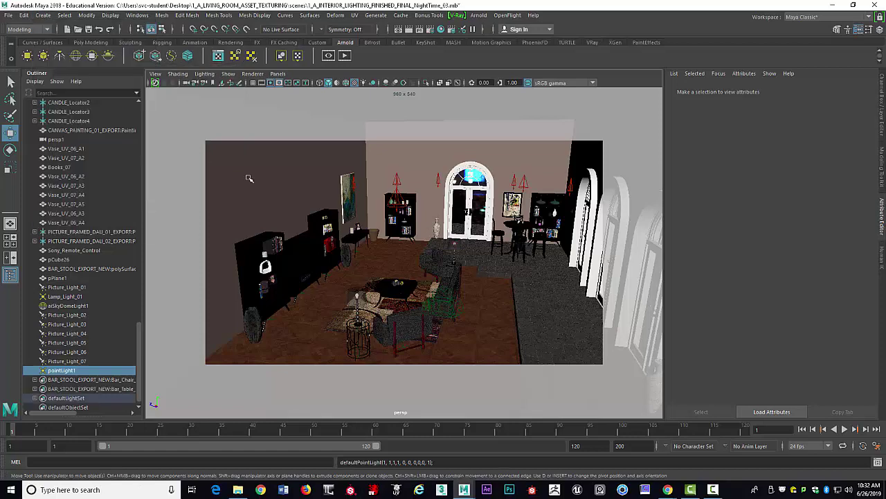
drag(465, 210, 468, 197)
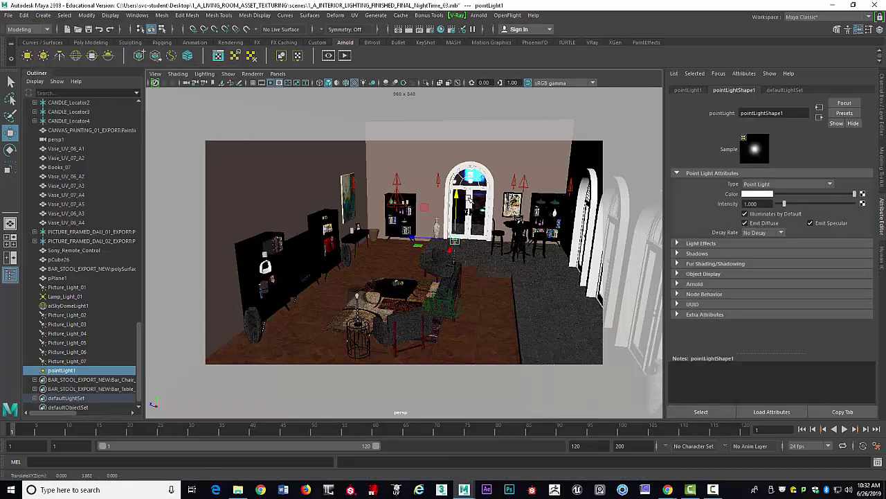
scroll(471, 203, up, 4)
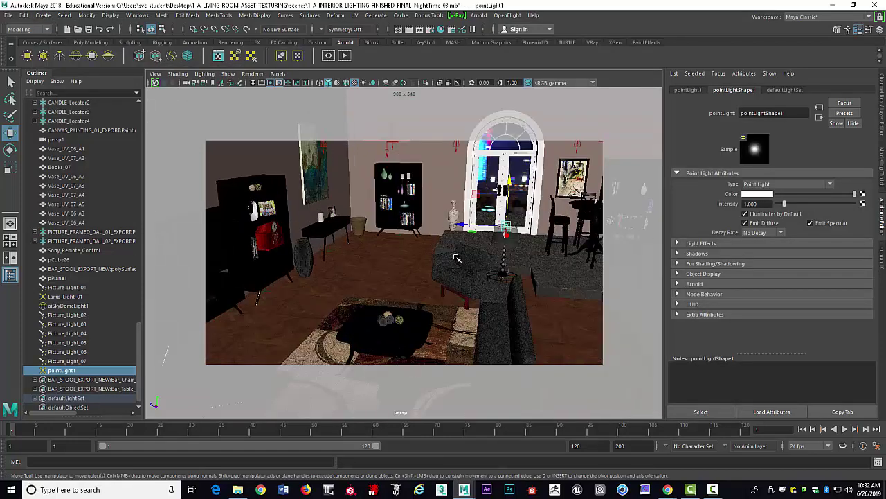
alt+drag(509, 267, 433, 289)
scroll(424, 270, up, 3)
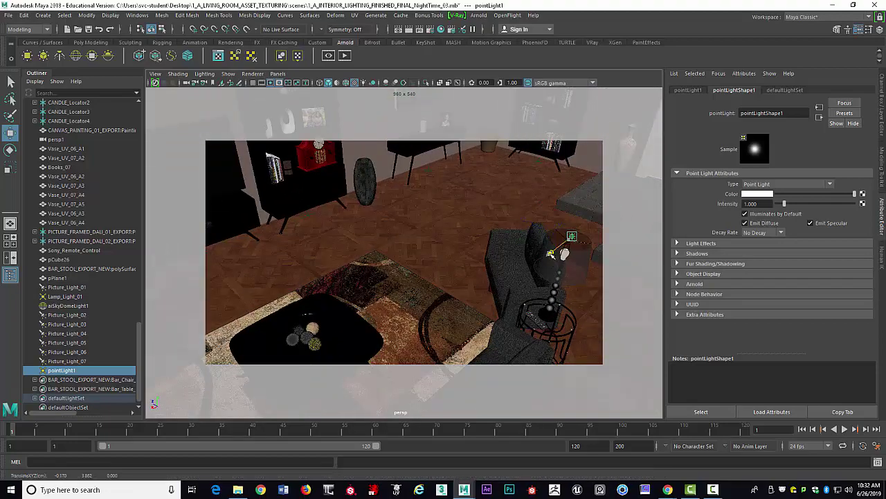
alt+drag(547, 255, 475, 263)
scroll(538, 269, up, 4)
key(space)
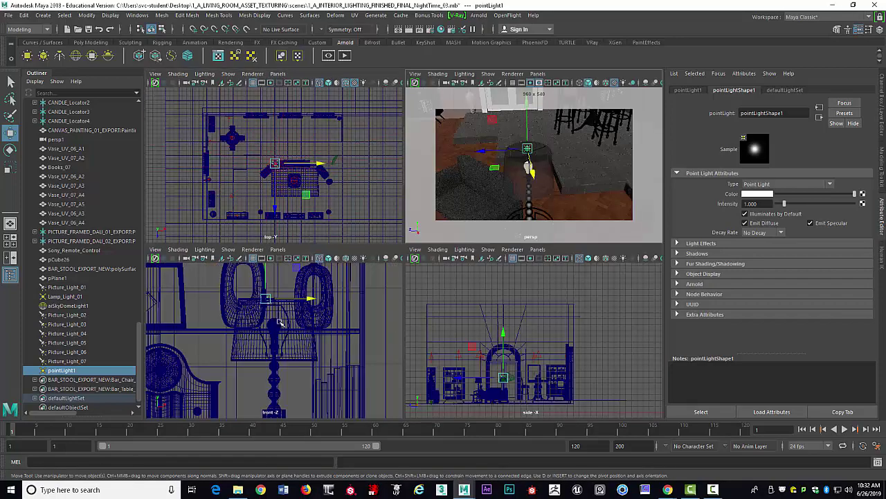
Lower the point light in the side view into the lampshade, to a height of about 3.5 cm.
key(space)
scroll(522, 322, up, 5)
alt+middle_drag(319, 346, 467, 193)
scroll(467, 194, up, 5)
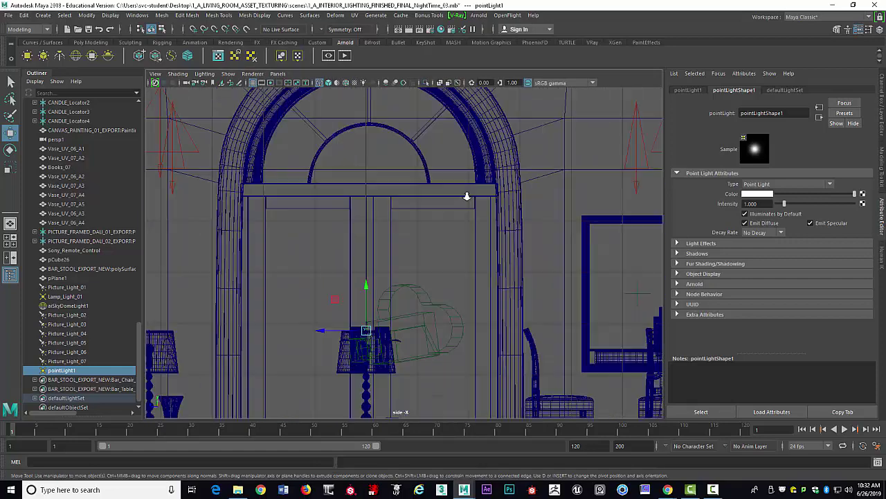
scroll(451, 173, up, 2)
alt+middle_drag(360, 351, 444, 223)
drag(450, 139, 449, 153)
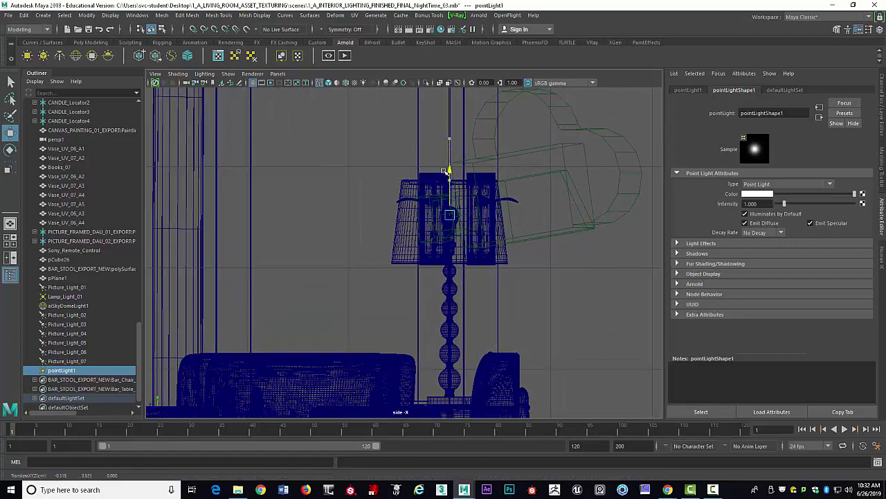
Centre the point light on the lamp's bulb along X in the top view, and check its placement in perspective.
key(space)
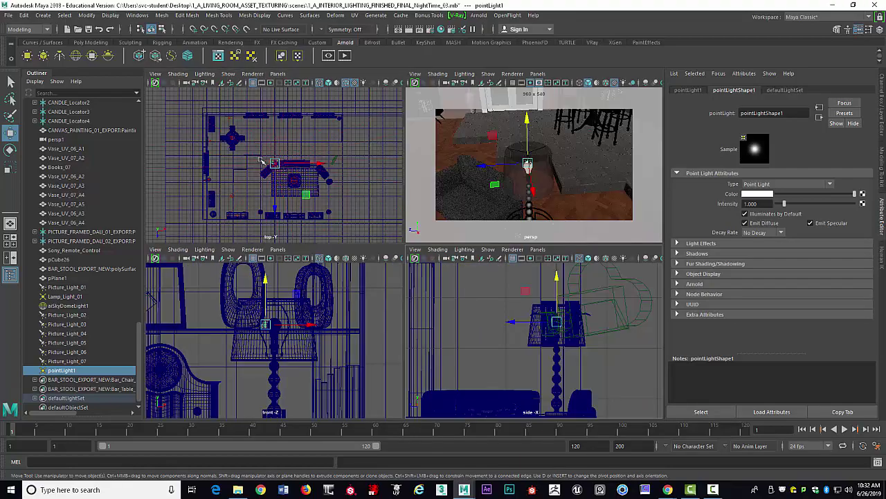
key(space)
scroll(415, 174, up, 6)
scroll(425, 177, up, 4)
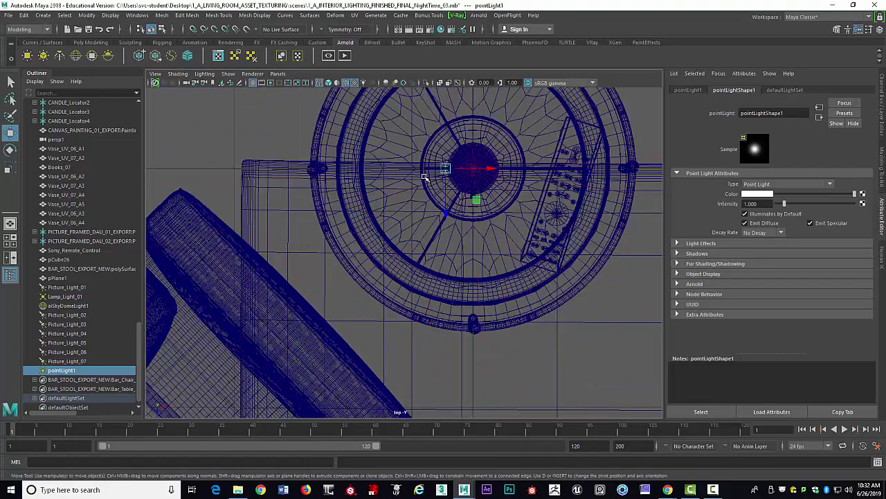
alt+middle_drag(494, 143, 450, 192)
scroll(450, 192, up, 4)
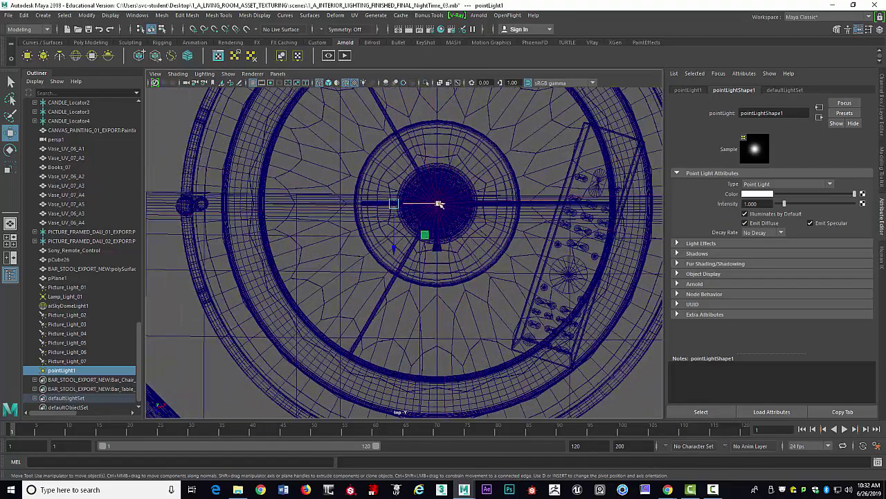
drag(442, 204, 449, 204)
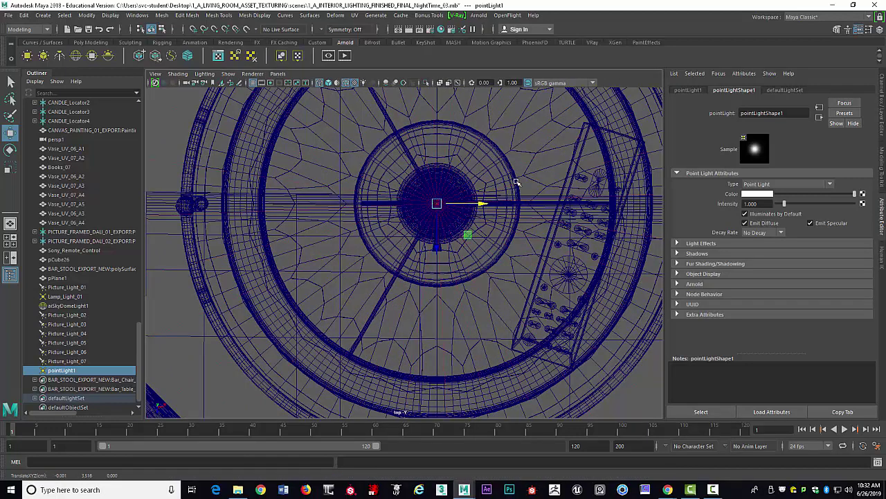
key(space)
key(space)
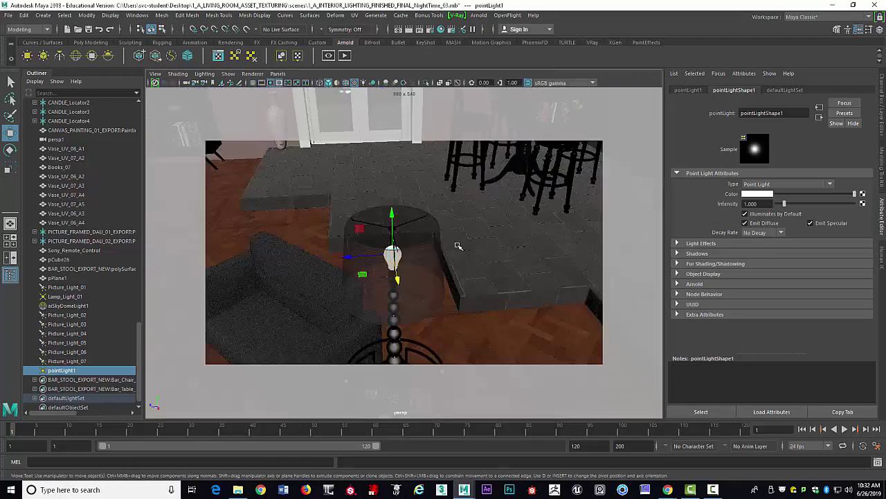
alt+drag(432, 263, 436, 268)
scroll(437, 269, up, 5)
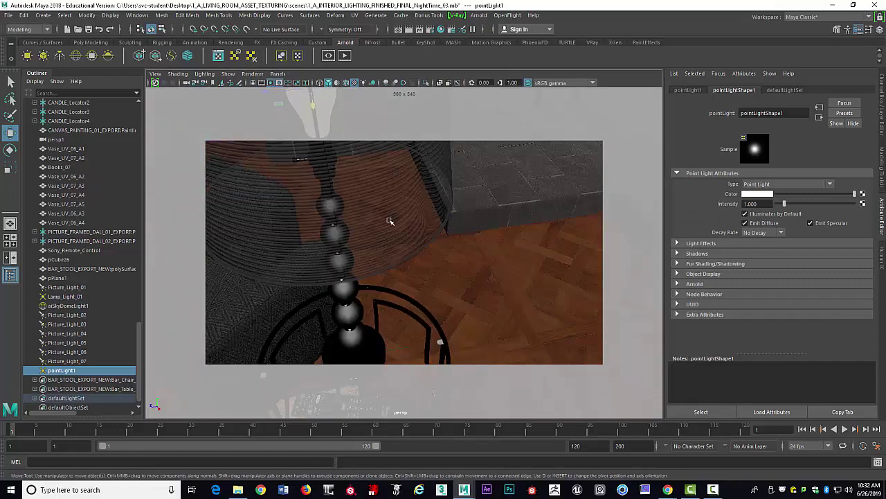
alt+middle_drag(390, 222, 469, 298)
alt+drag(465, 290, 478, 238)
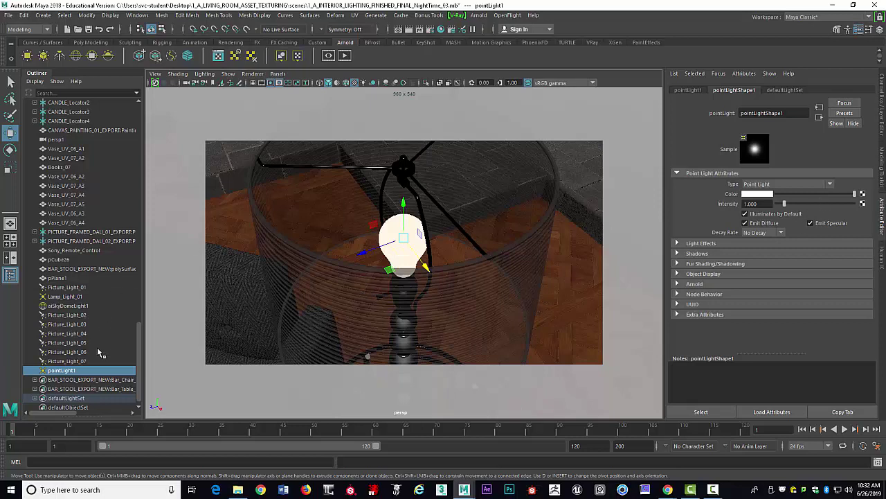
Rename pointLight1 as IPoint and delete that light from the scene.
double_click(78, 371)
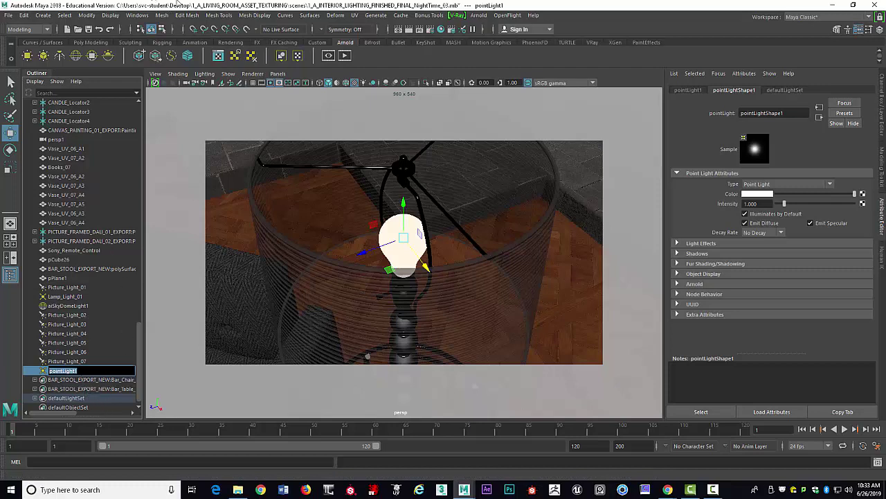
click(136, 15)
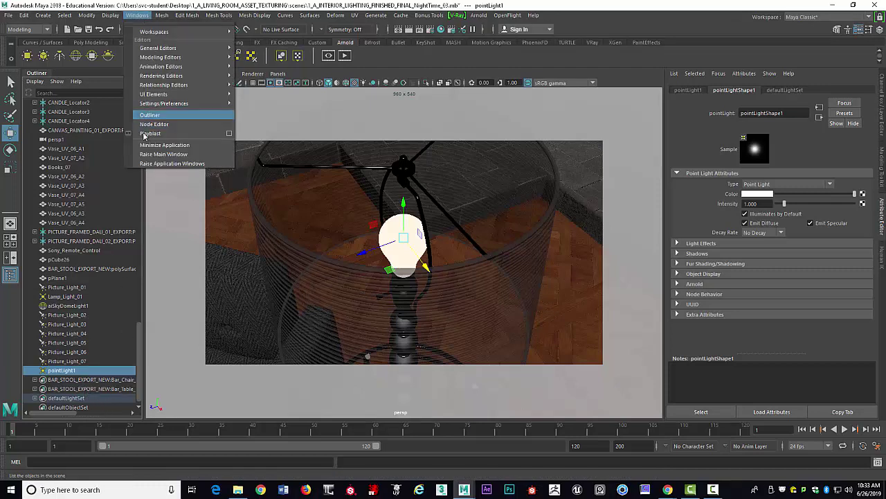
click(73, 371)
double_click(73, 370)
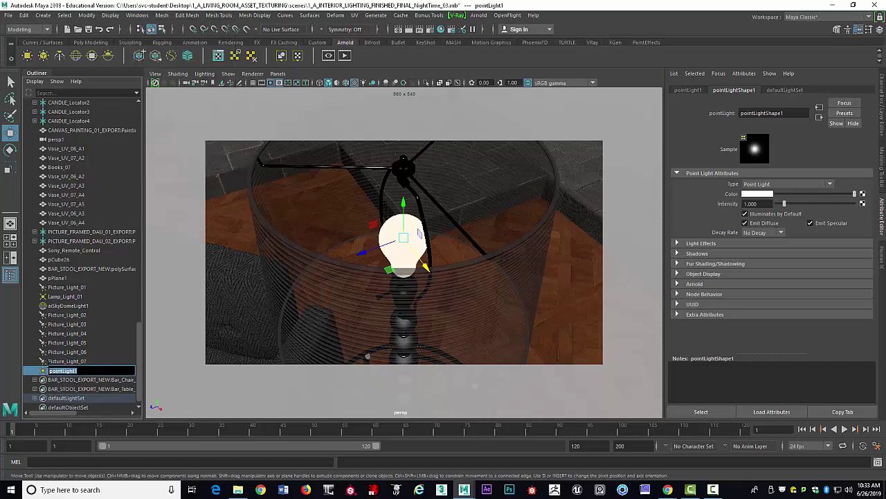
key(BackSpace)
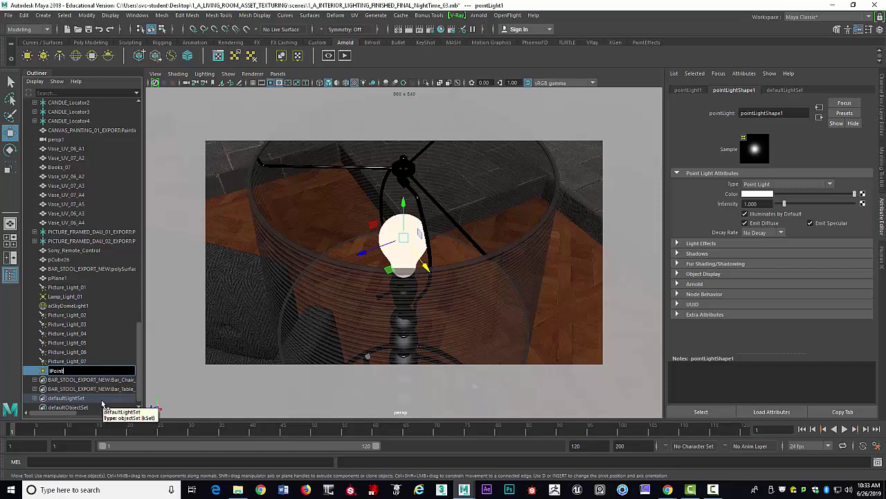
key(Return)
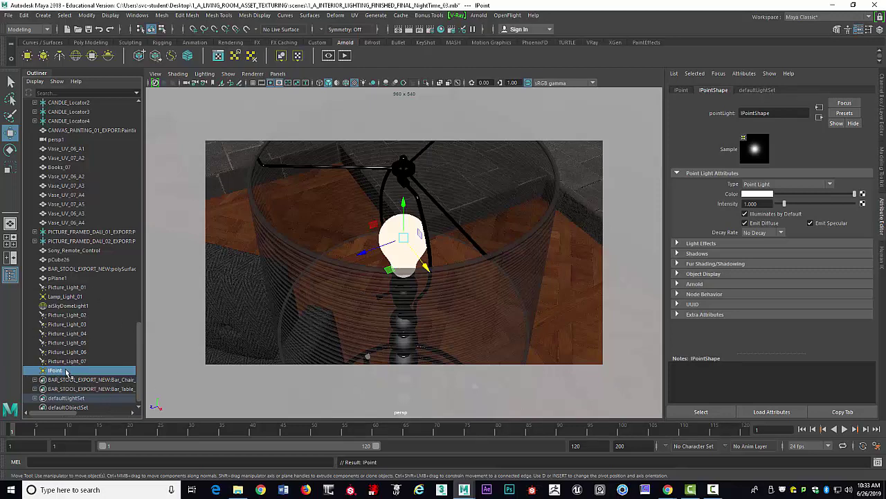
key(Delete)
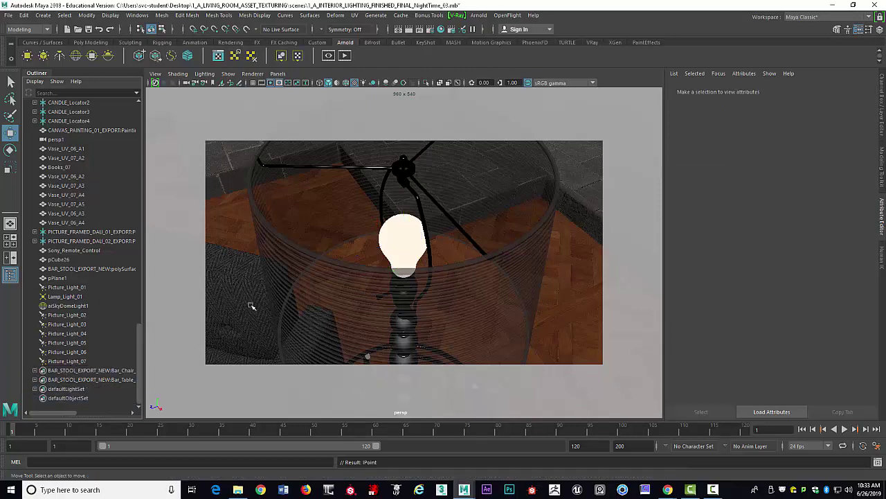
Select Lamp_Light_01 and examine its position inside the lampshade in wireframe display.
click(68, 297)
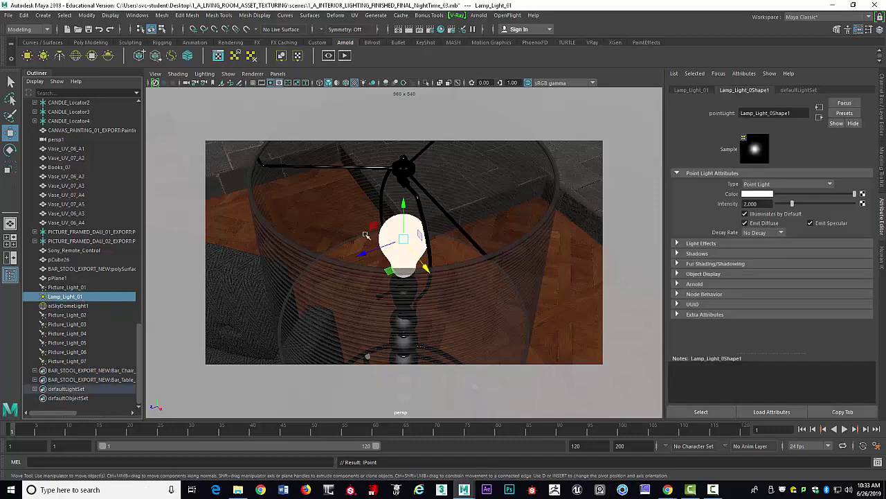
key(4)
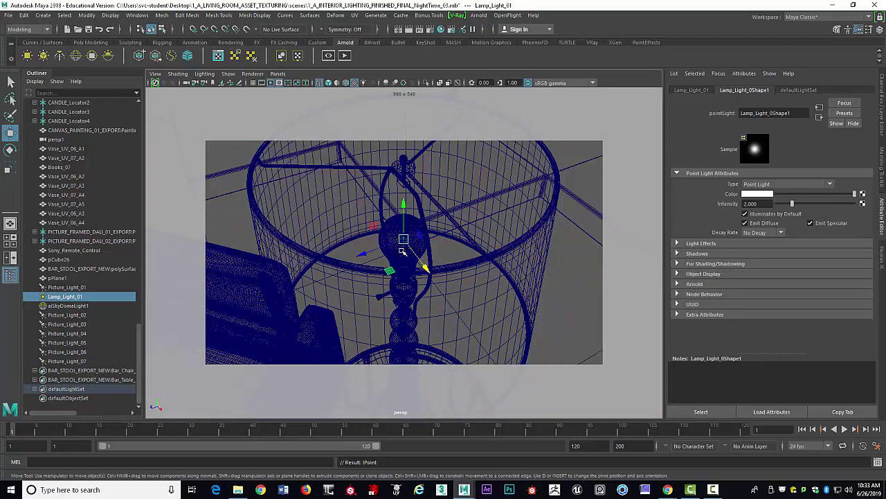
scroll(402, 251, down, 2)
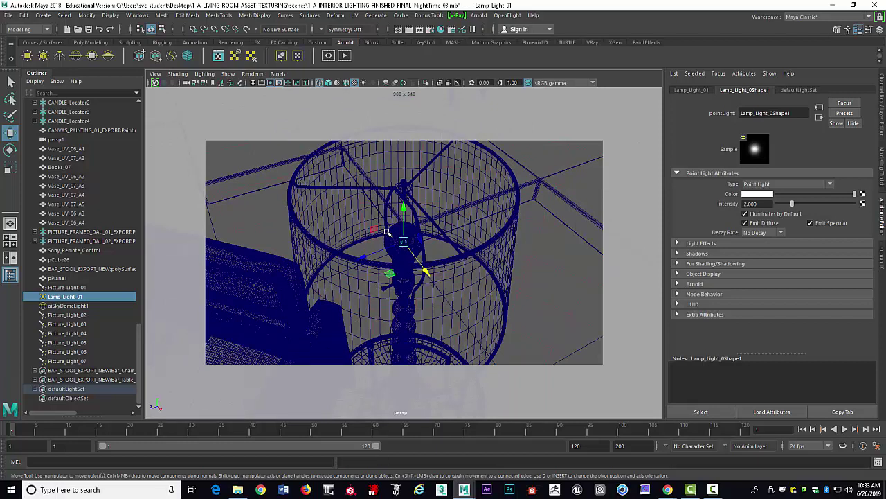